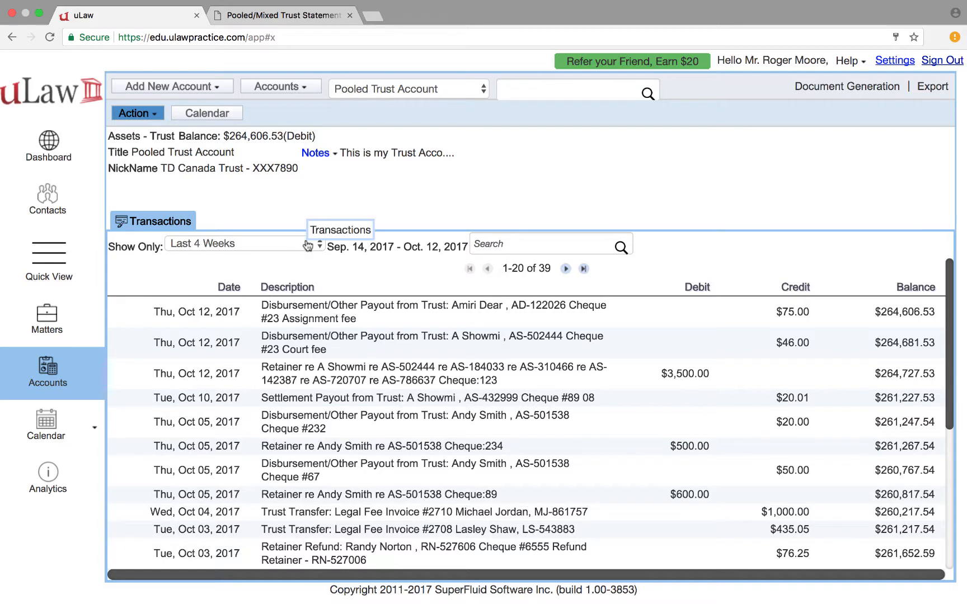
left_click(275, 89)
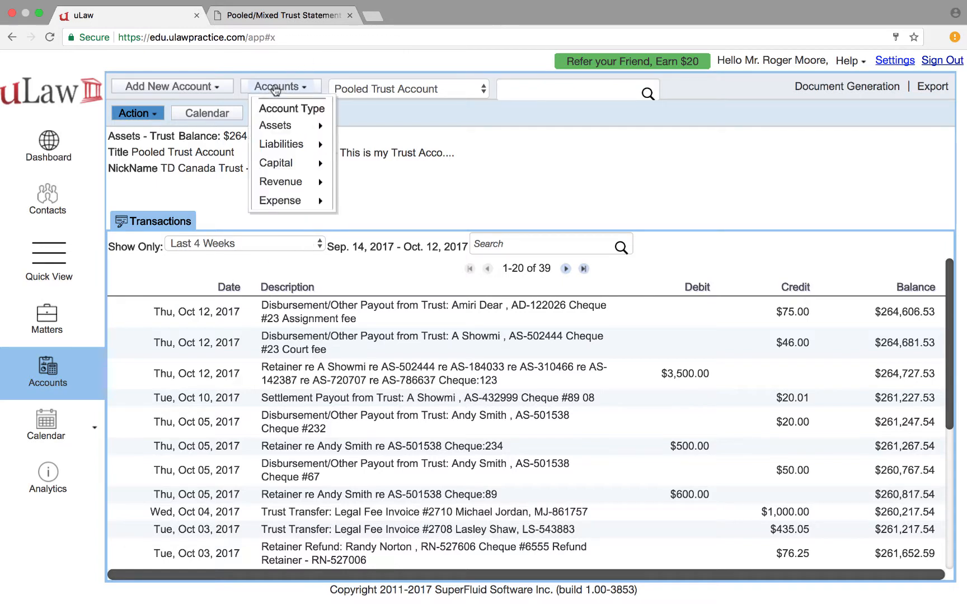
mouse_move(280, 125)
mouse_move(373, 127)
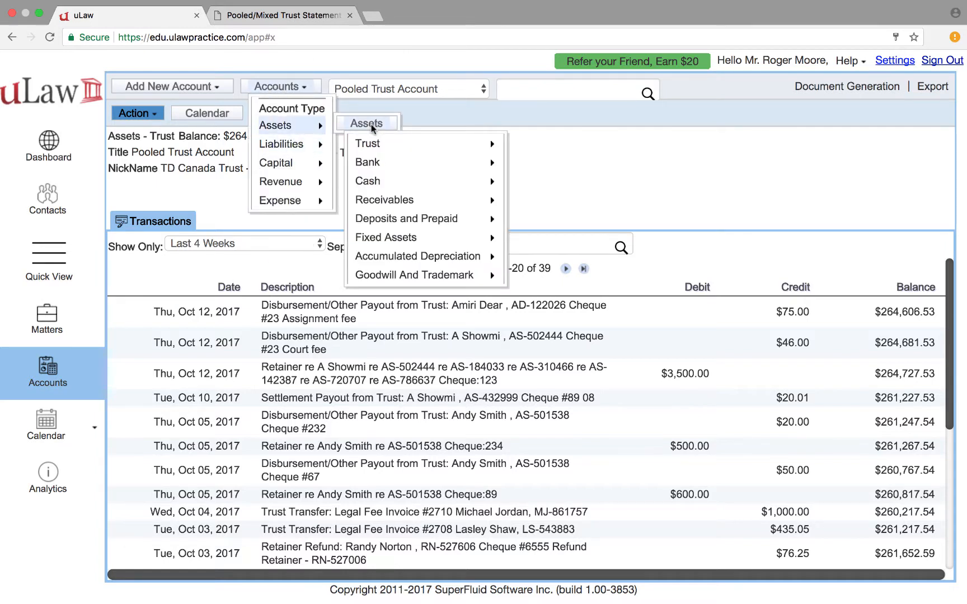
mouse_move(420, 218)
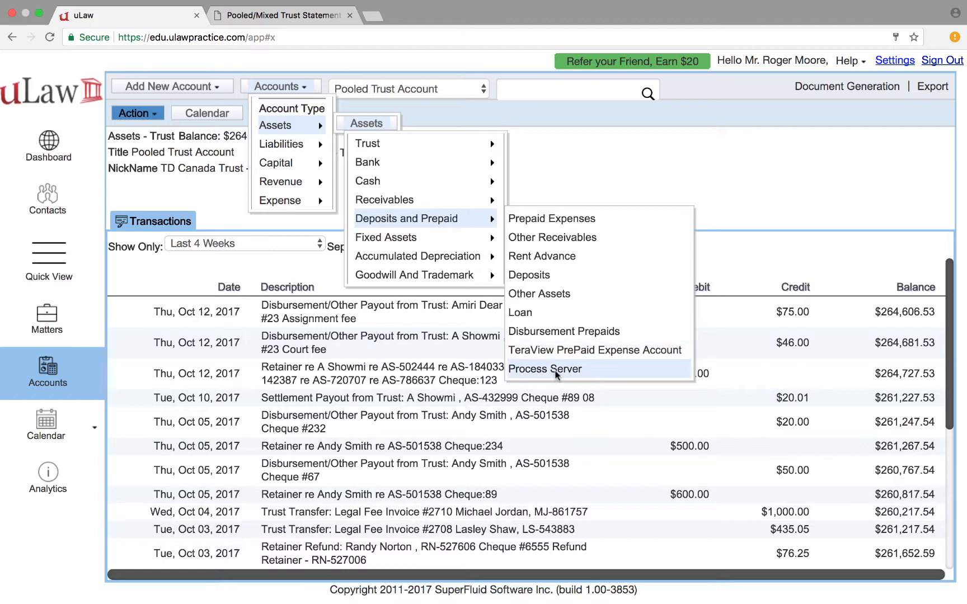
left_click(627, 166)
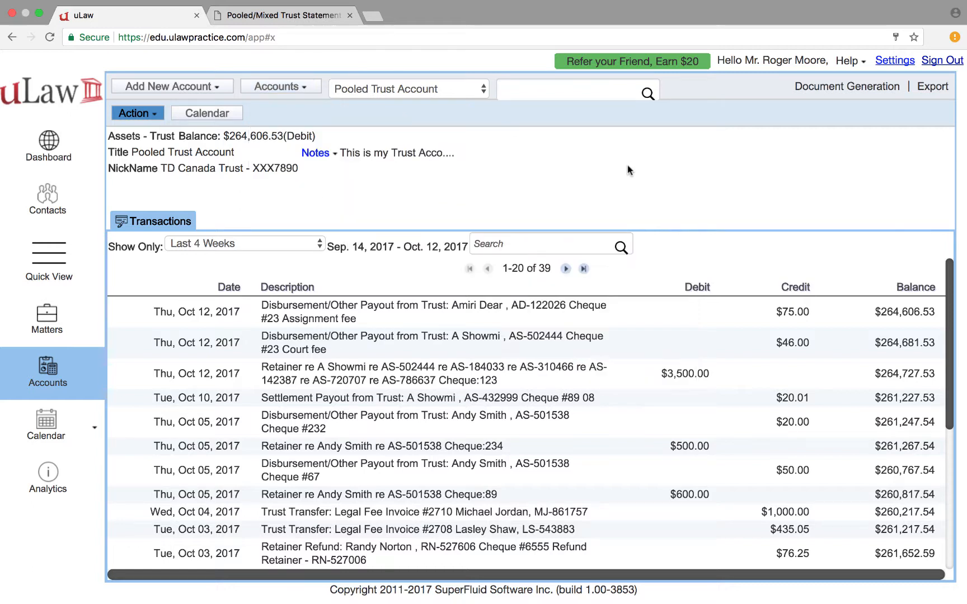
left_click(160, 89)
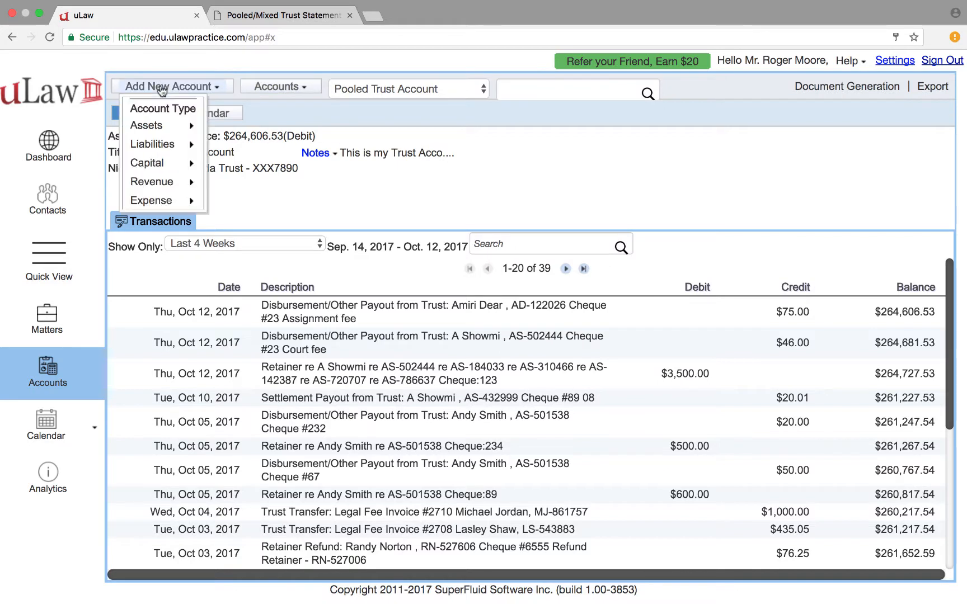
mouse_move(168, 126)
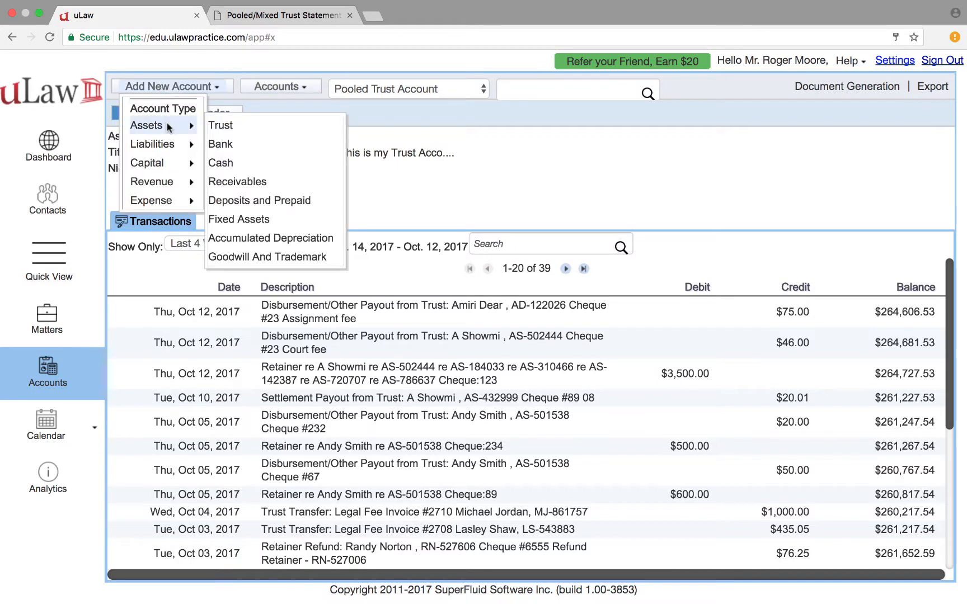
left_click(280, 203)
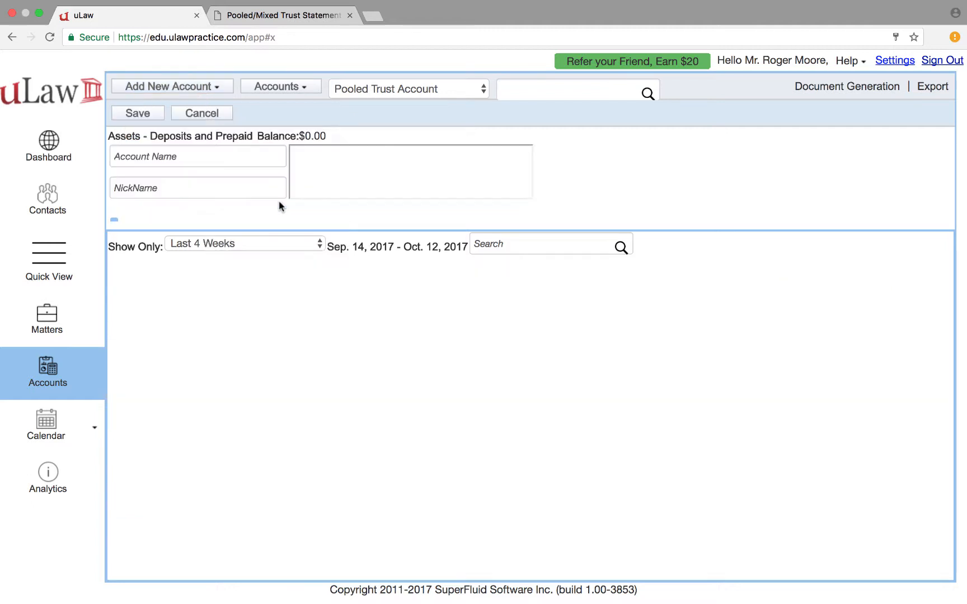
left_click(175, 158)
type("OnCorp")
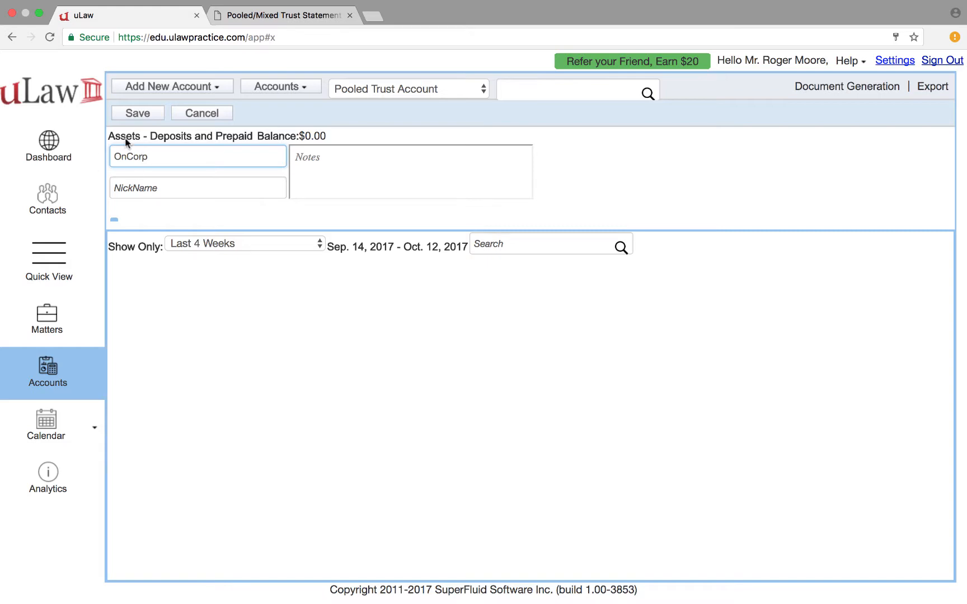
left_click(219, 115)
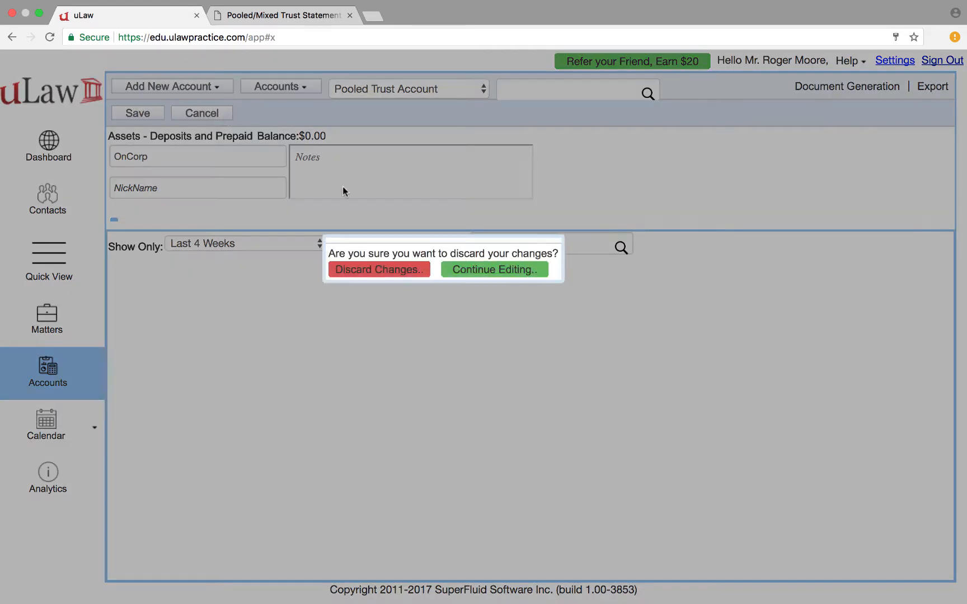
left_click(382, 275)
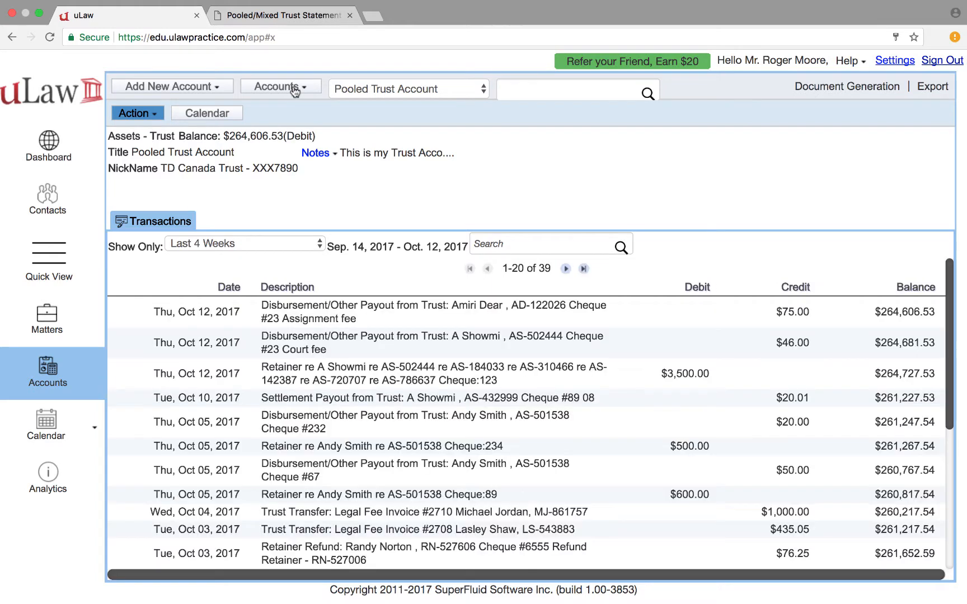
Browse the asset accounts, then start a new entry through Action > Assets > Prepayment & Purchases
left_click(295, 90)
mouse_move(308, 132)
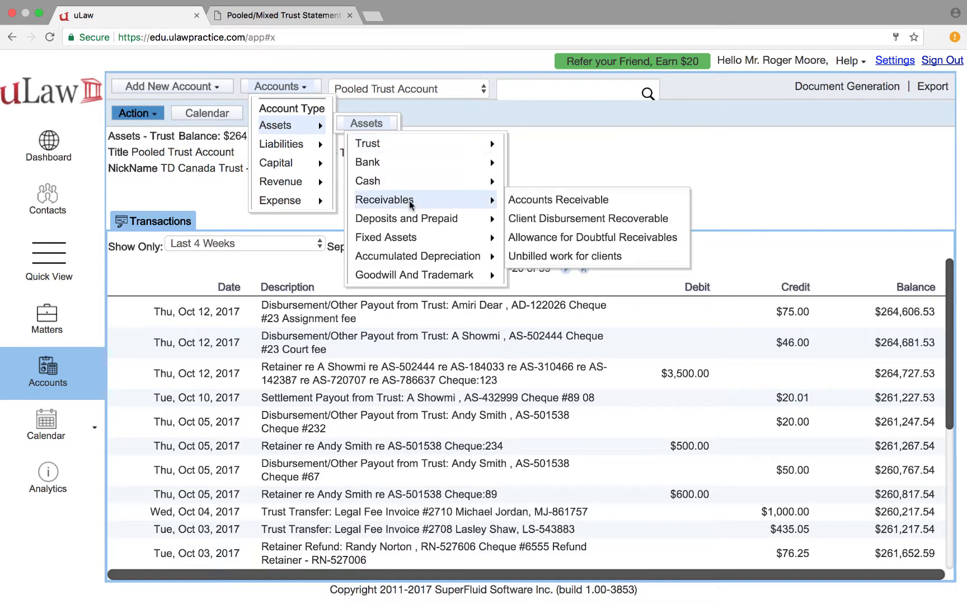
mouse_move(462, 183)
mouse_move(466, 219)
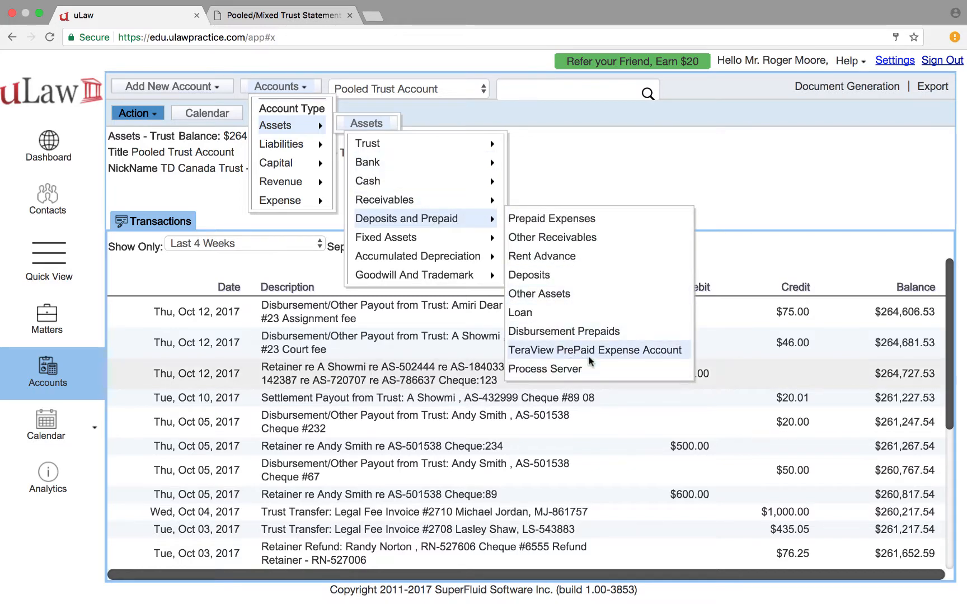
left_click(655, 168)
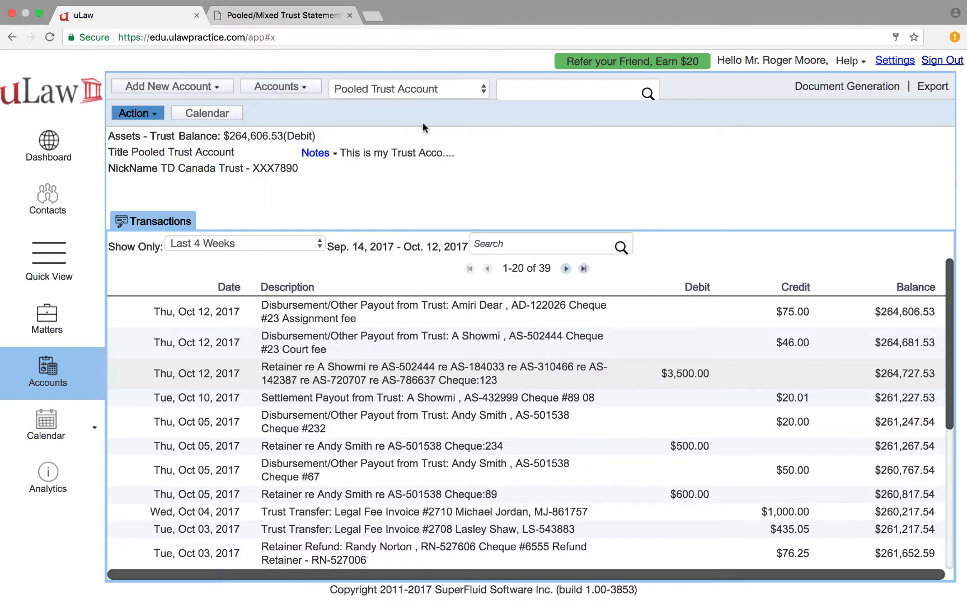
left_click(144, 118)
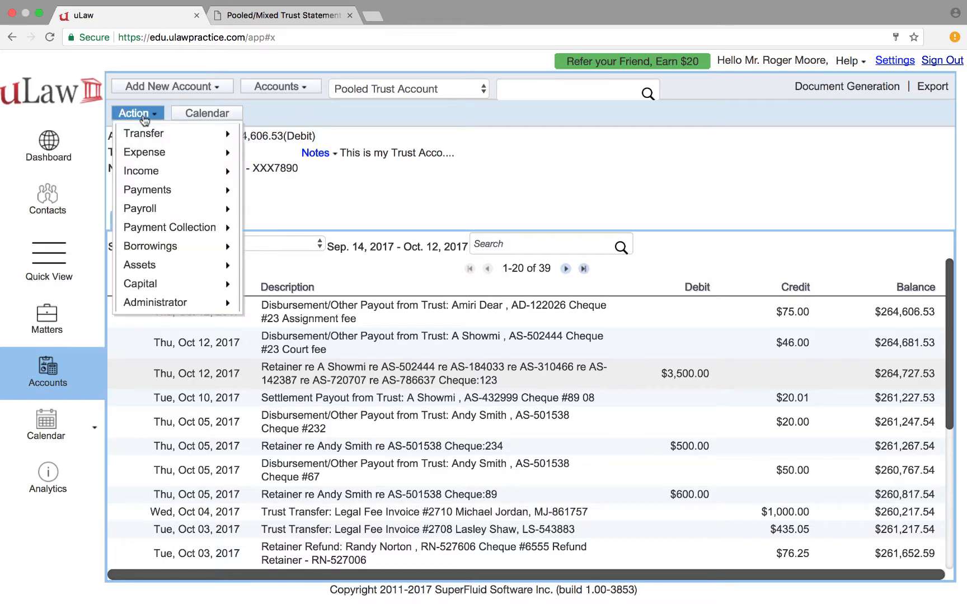
mouse_move(175, 266)
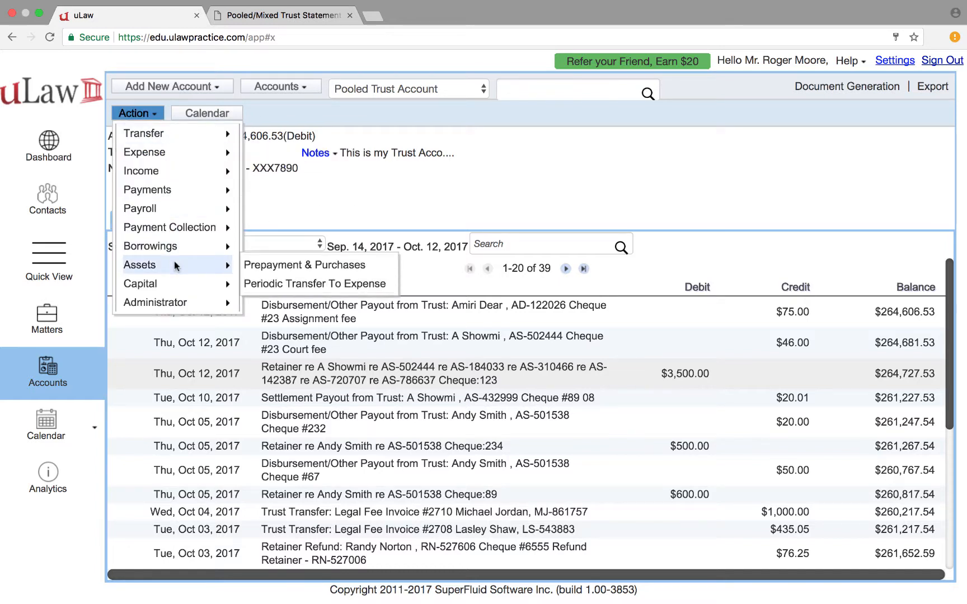
left_click(305, 268)
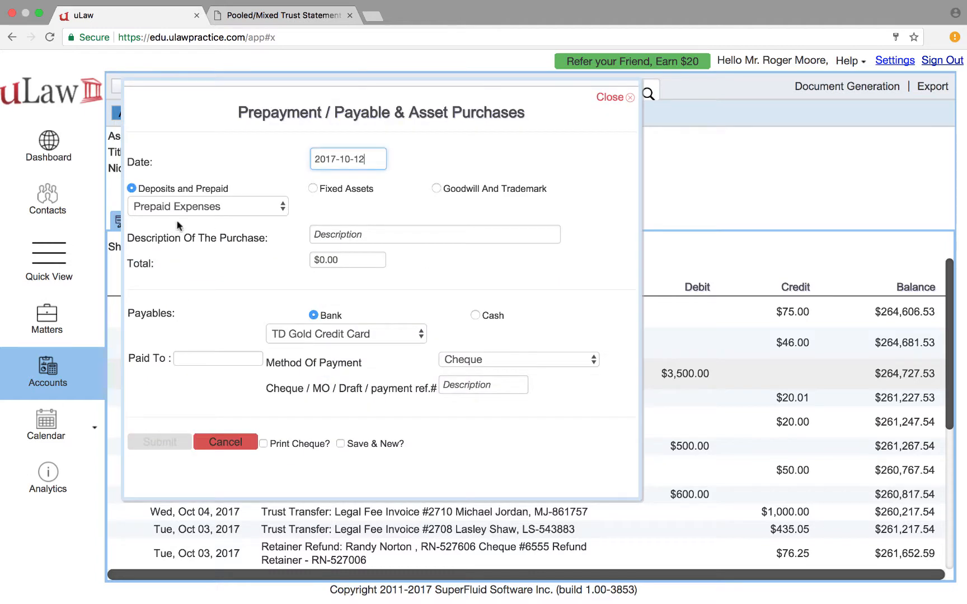
Charge the TeraView PrePaid Expense Account a $500.00 total described as 'Search Cost for 5 Licenses'
left_click(224, 207)
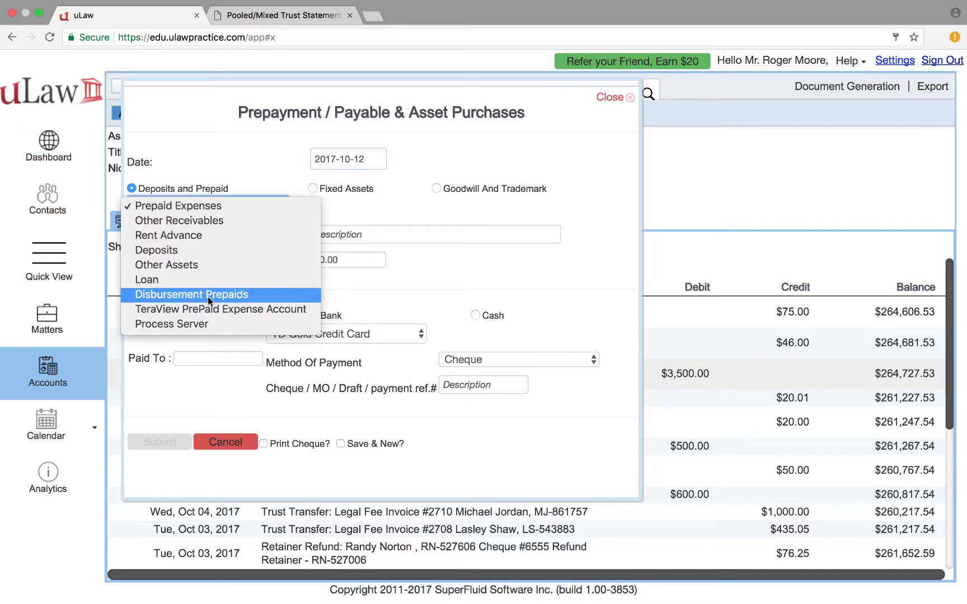
left_click(207, 311)
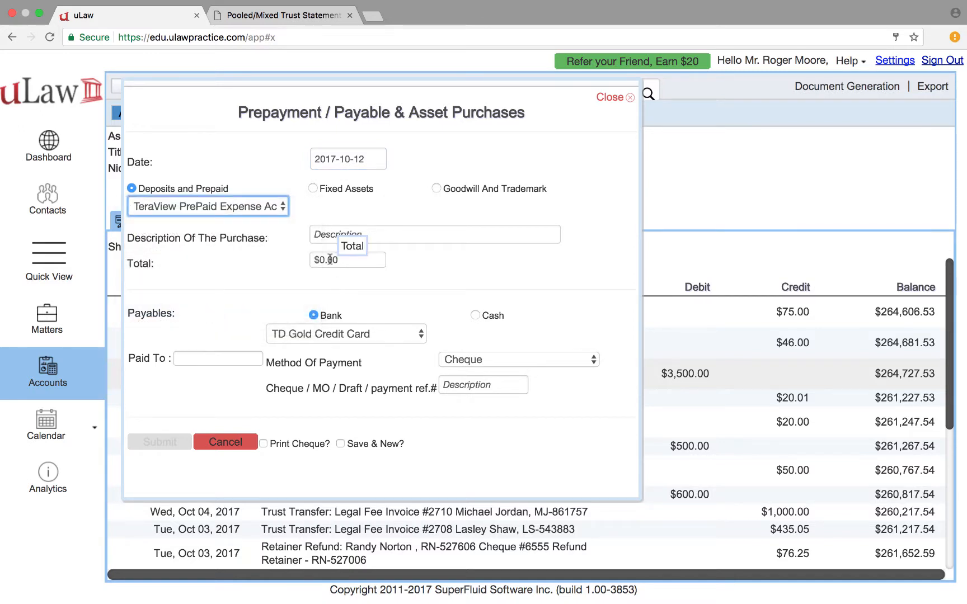
left_click(330, 259)
type("500")
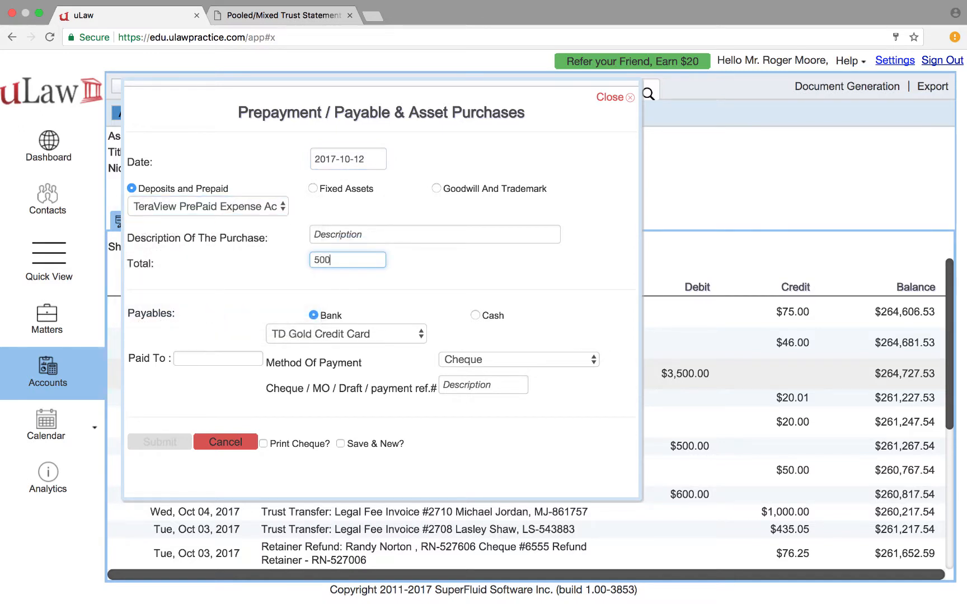
left_click(451, 286)
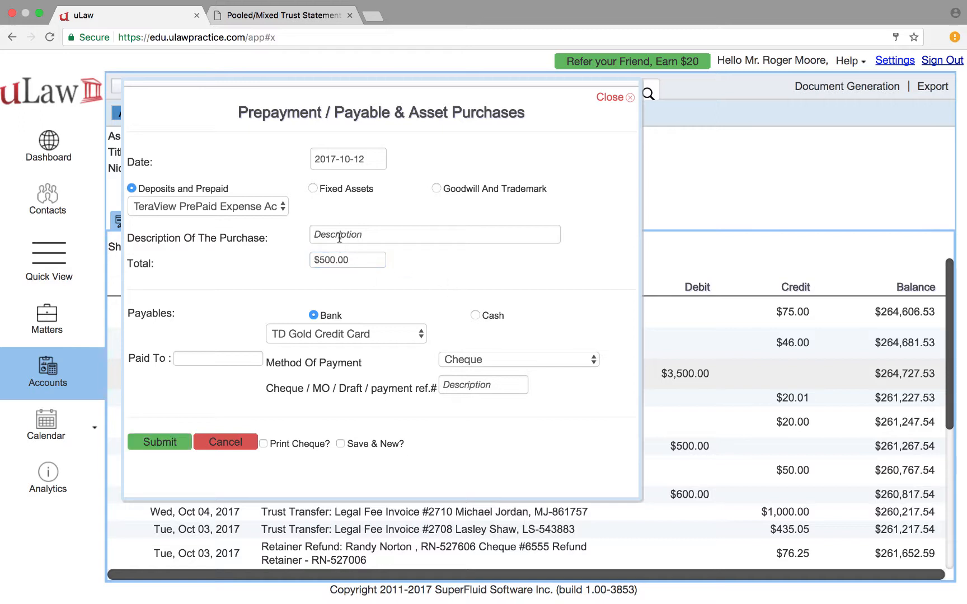
left_click(338, 235)
type("Search ")
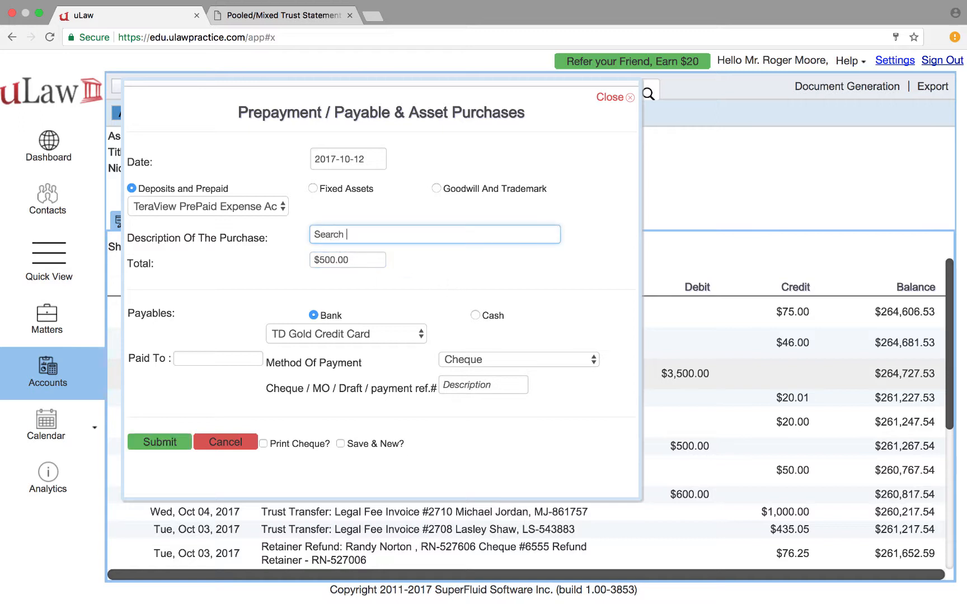
type("Cost for 5 Licenses")
Pay it from the General Account by cheque 234 to Tera View and submit
left_click(348, 334)
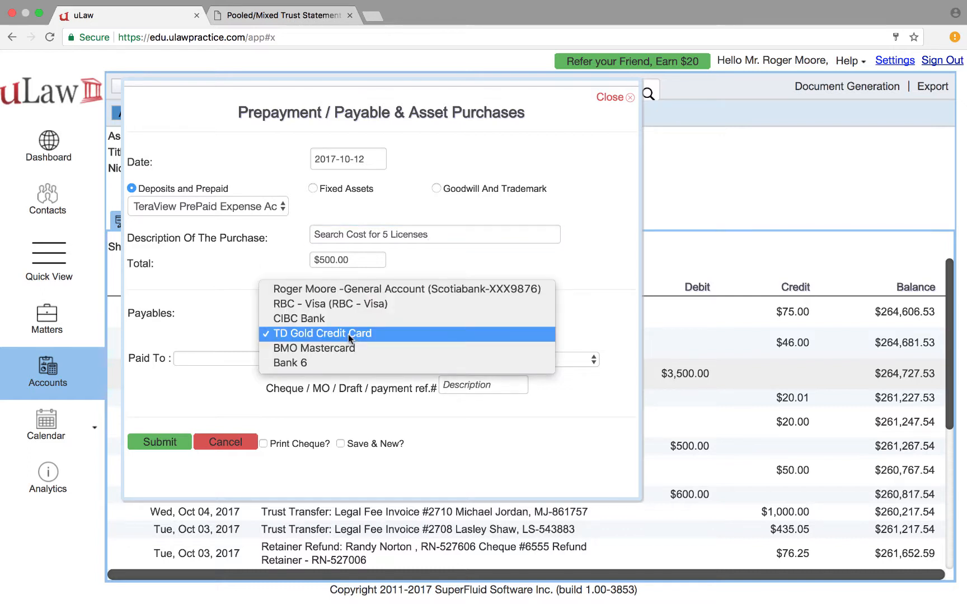
left_click(373, 291)
left_click(492, 383)
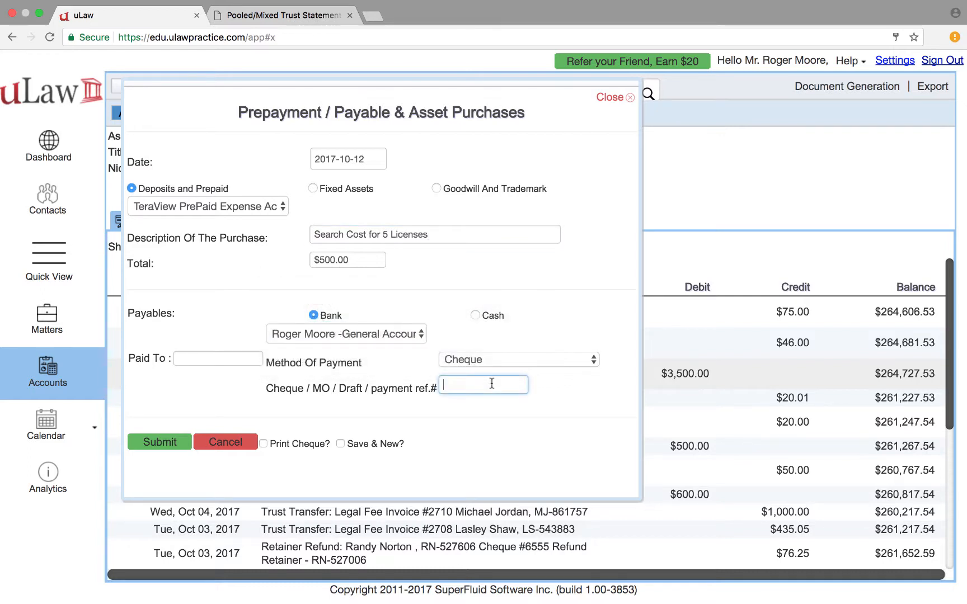
type("234")
left_click(204, 355)
type("Tera ")
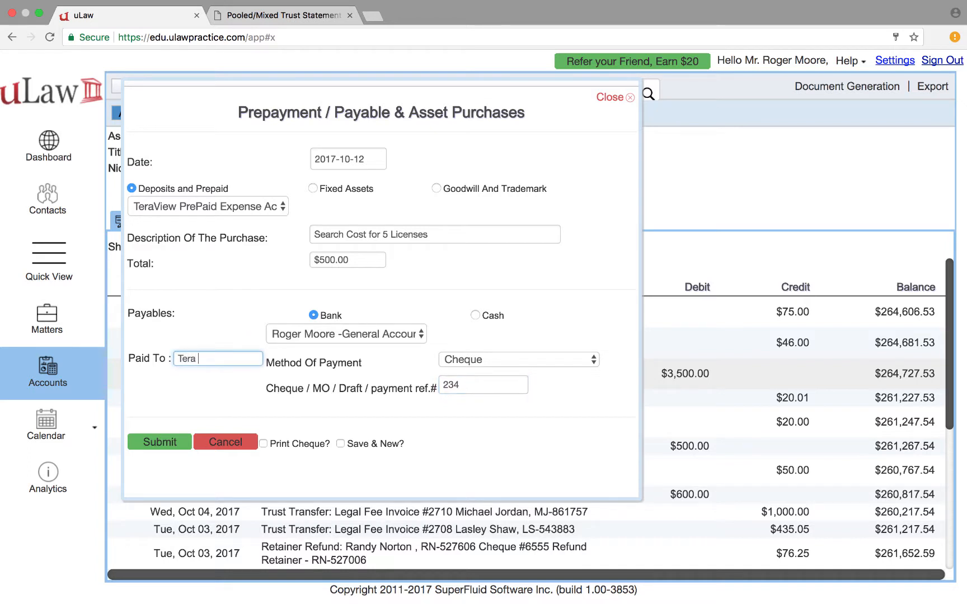
type("View")
left_click(168, 445)
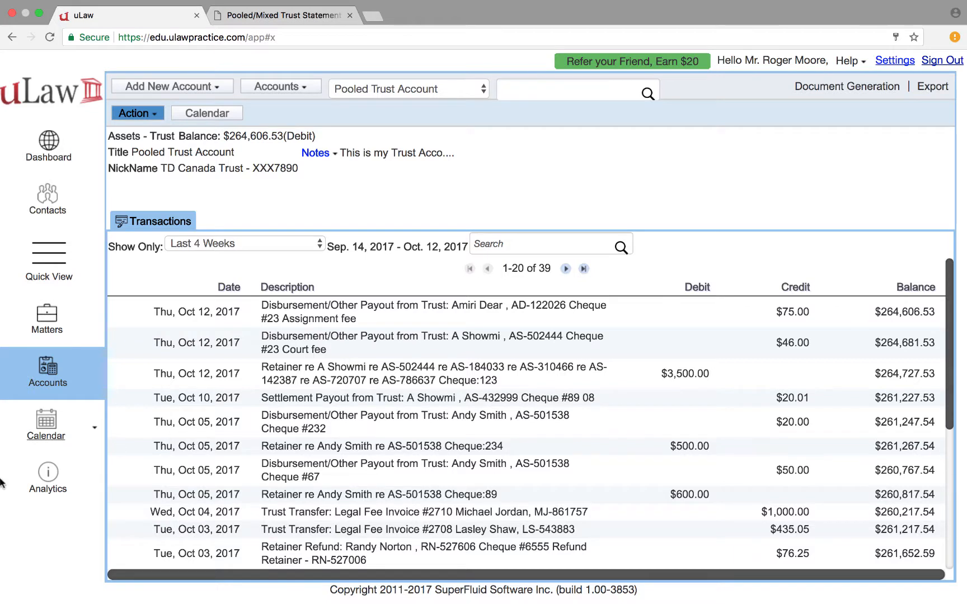
Open the client's Civil Litigation matter to add a Prepayment To Disbursement entry
left_click(52, 327)
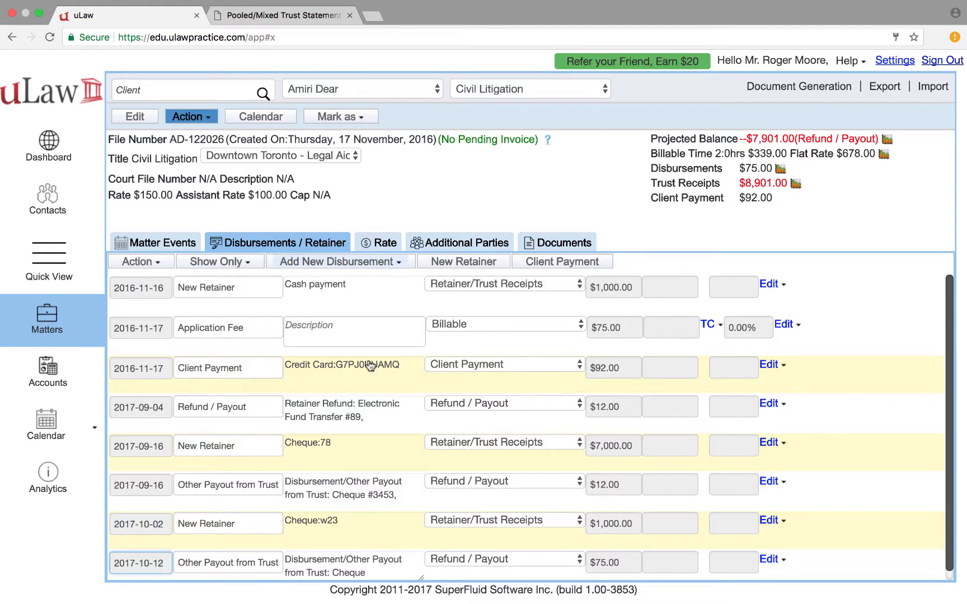
mouse_move(370, 366)
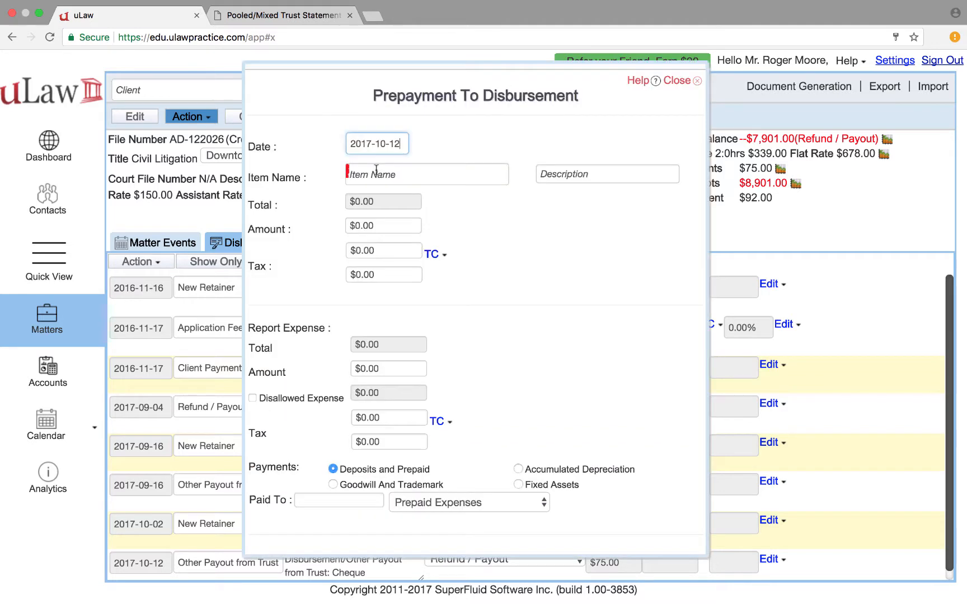
Choose Utility Search fee as the item name from the 'Searc' suggestions
key("Tab")
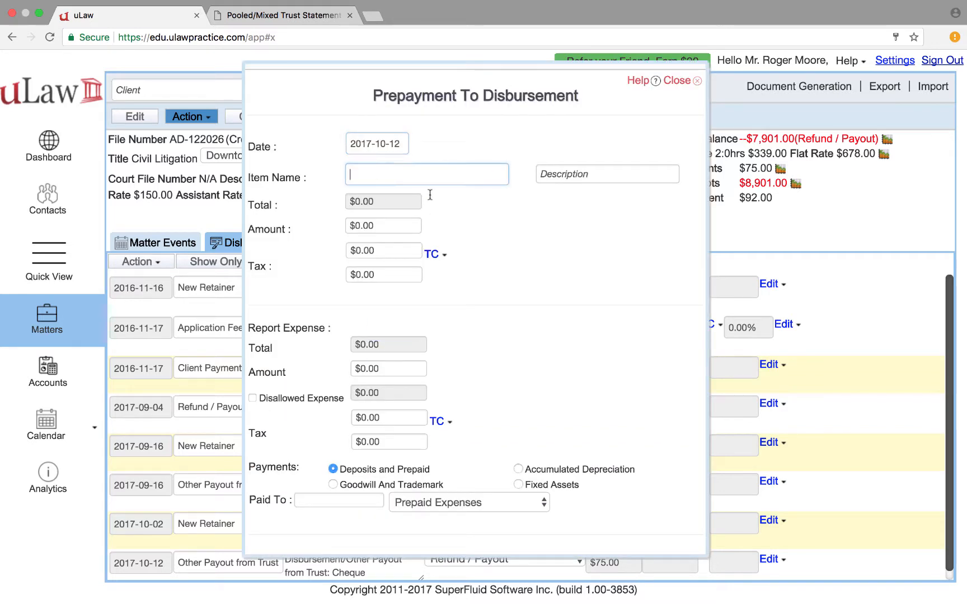
type("Searc")
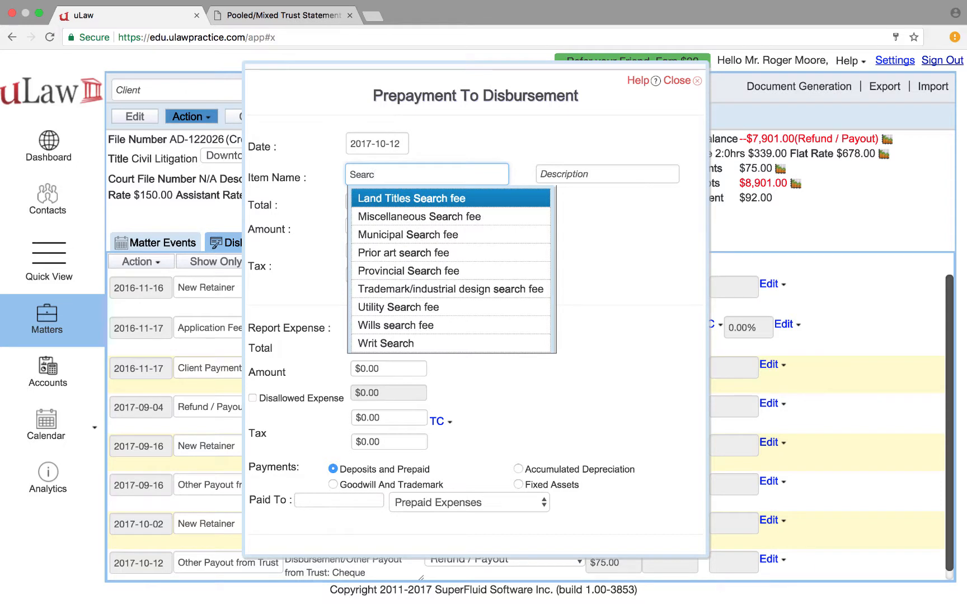
key("Down")
key("Up")
key("Down")
key("Down")
key("Down")
key("Down")
key("Down")
key("Down")
key("Down")
key("Down")
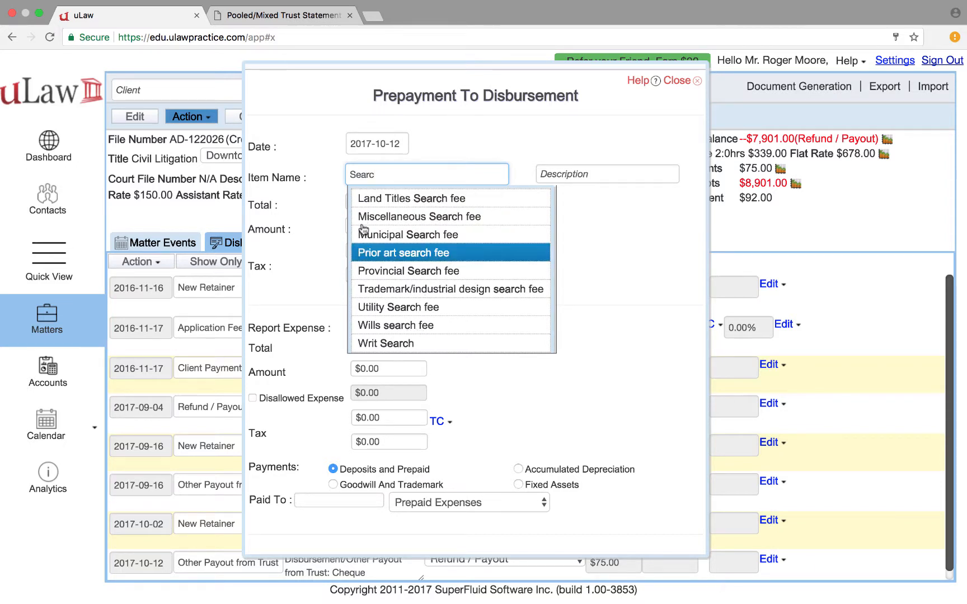
key("Up")
key("Up")
key("Down")
key("Down")
key("Up")
key("Up")
key("Up")
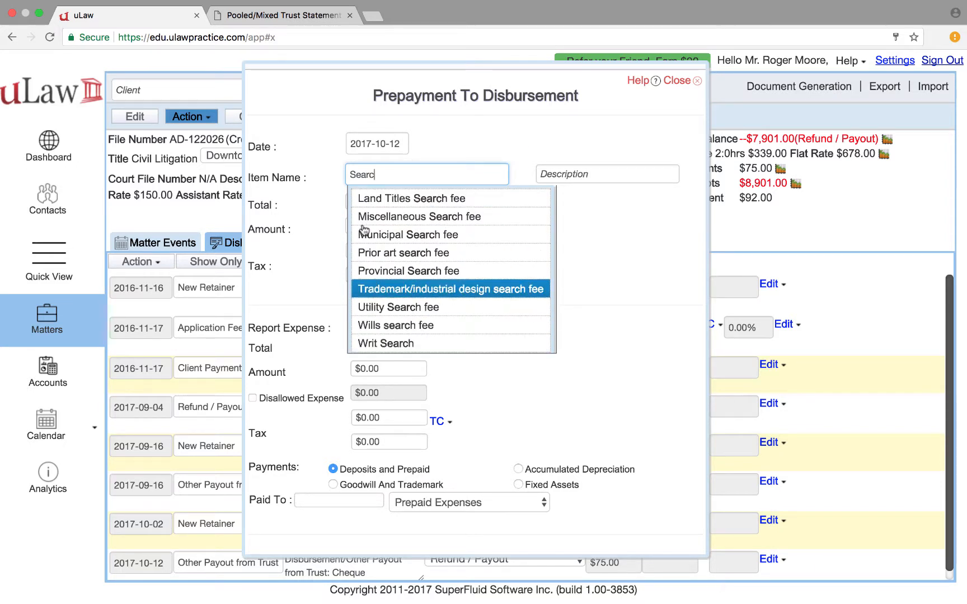
key("Down")
key("Return")
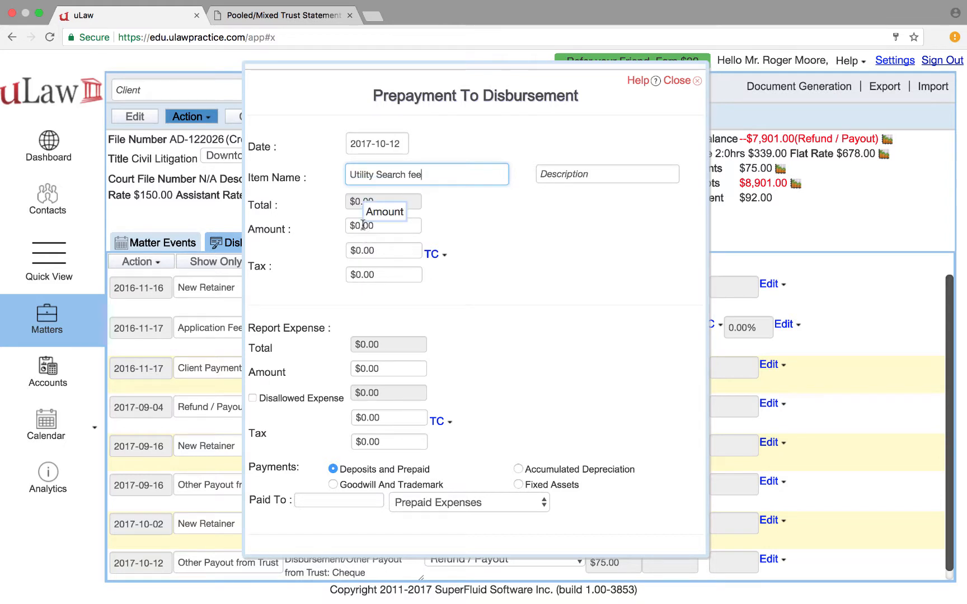
Enter an amount of 100 with both taxes set to 0
key("Tab")
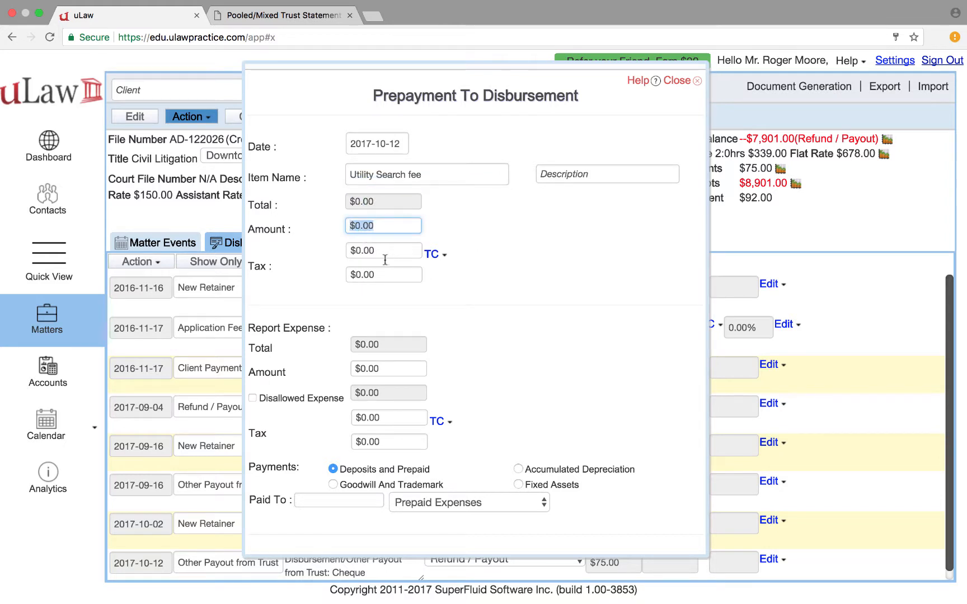
type("100")
key("Tab")
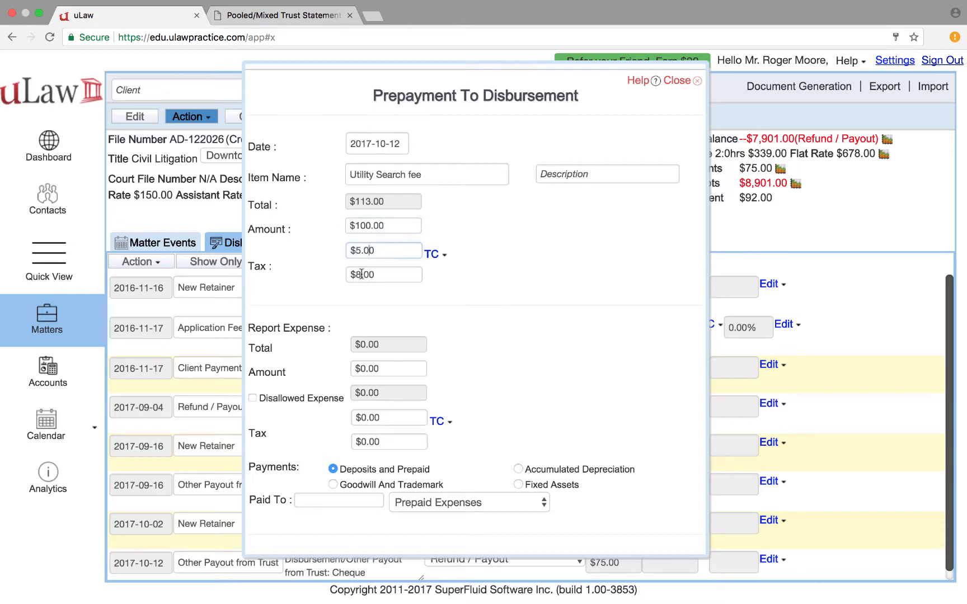
type("0")
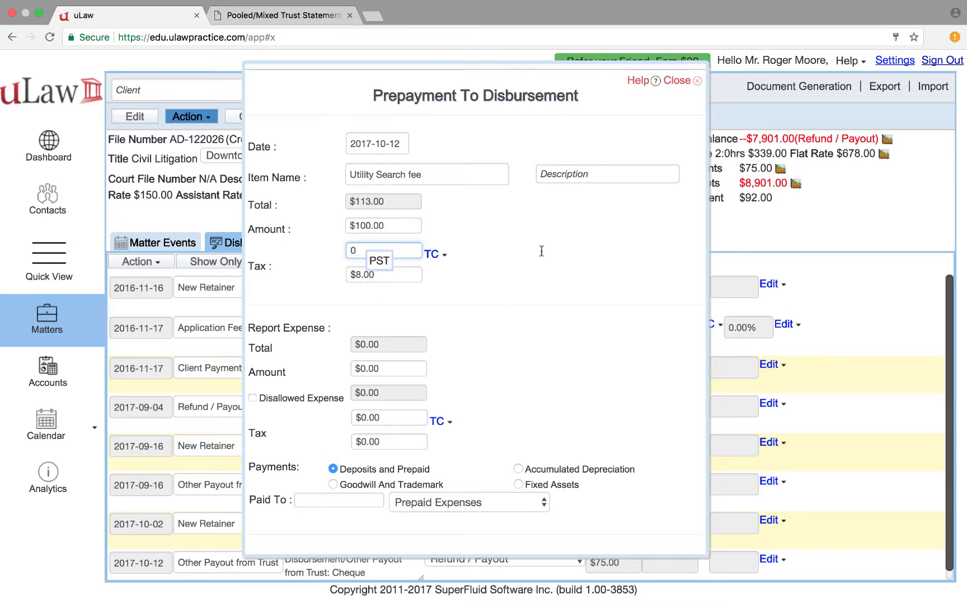
key("Tab")
type("0")
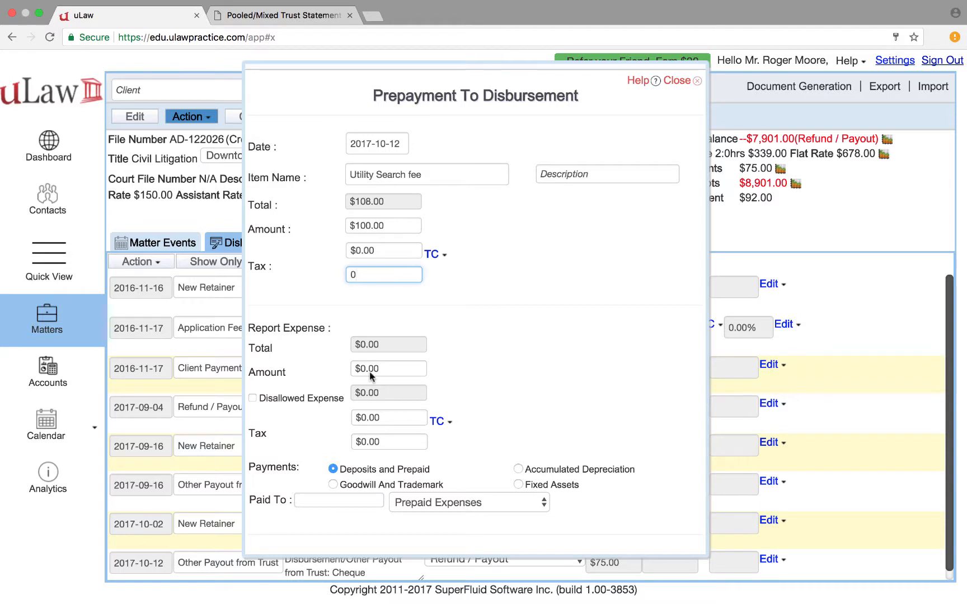
left_click(369, 375)
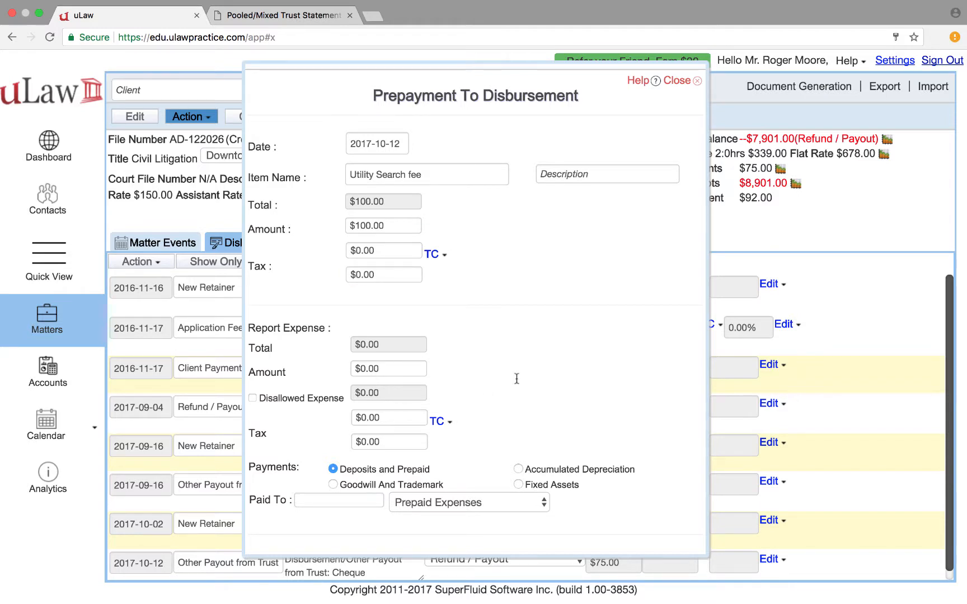
Set the report expense amount to 100 with both report taxes at 0
key("super+a")
type("100")
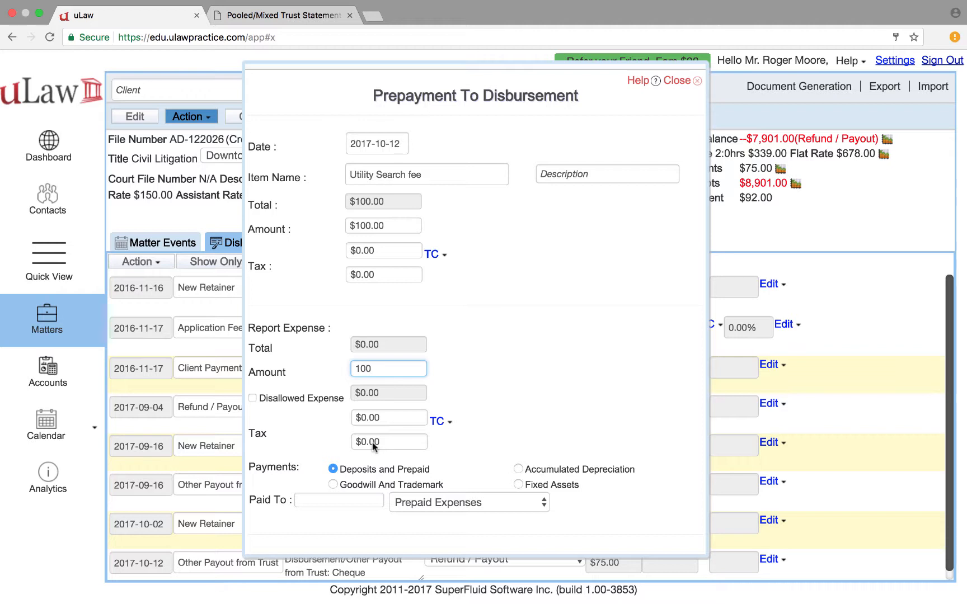
key("Tab")
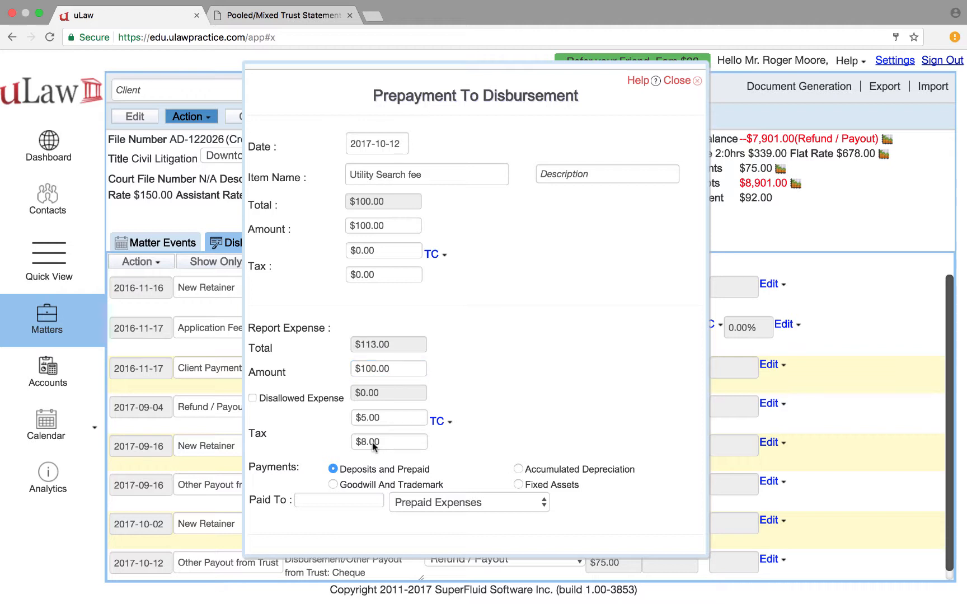
type("0")
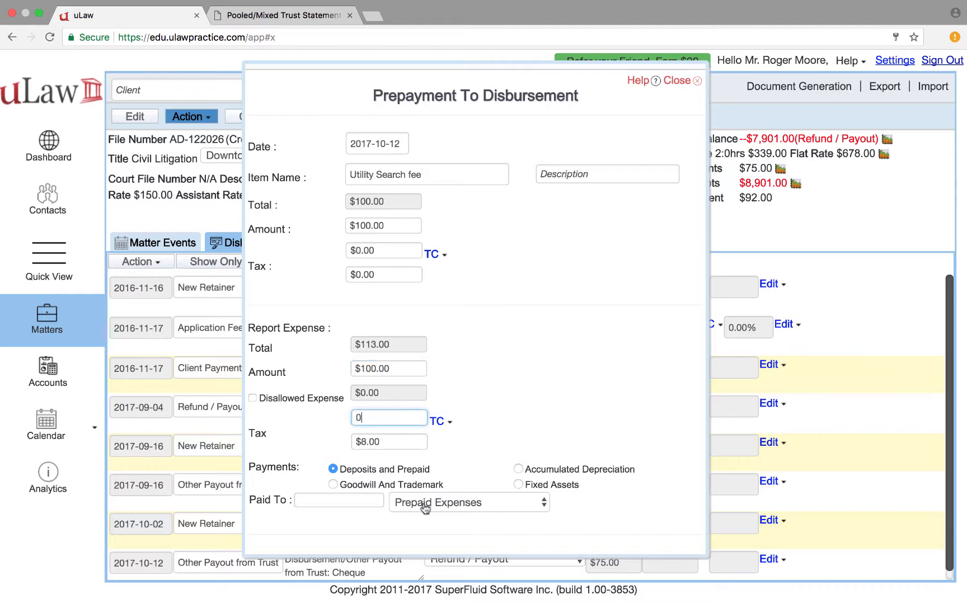
key("Tab")
type("0")
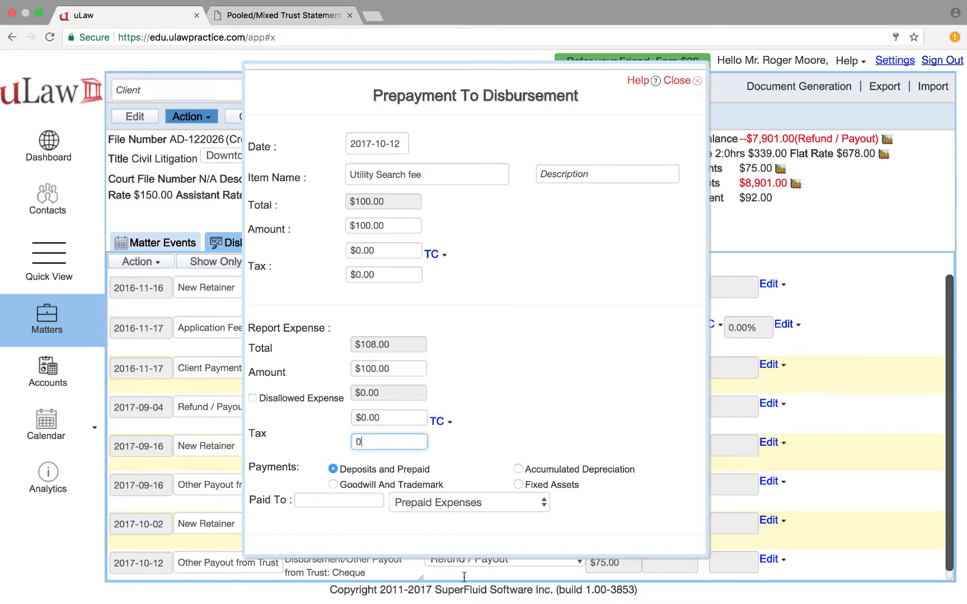
key("Tab")
Draw the payment from the TeraView PrePaid Expense Account, paid to Tera View
left_click(421, 505)
key("Down")
key("Down")
key("Down")
key("Down")
key("Down")
key("Down")
key("Down")
key("Down")
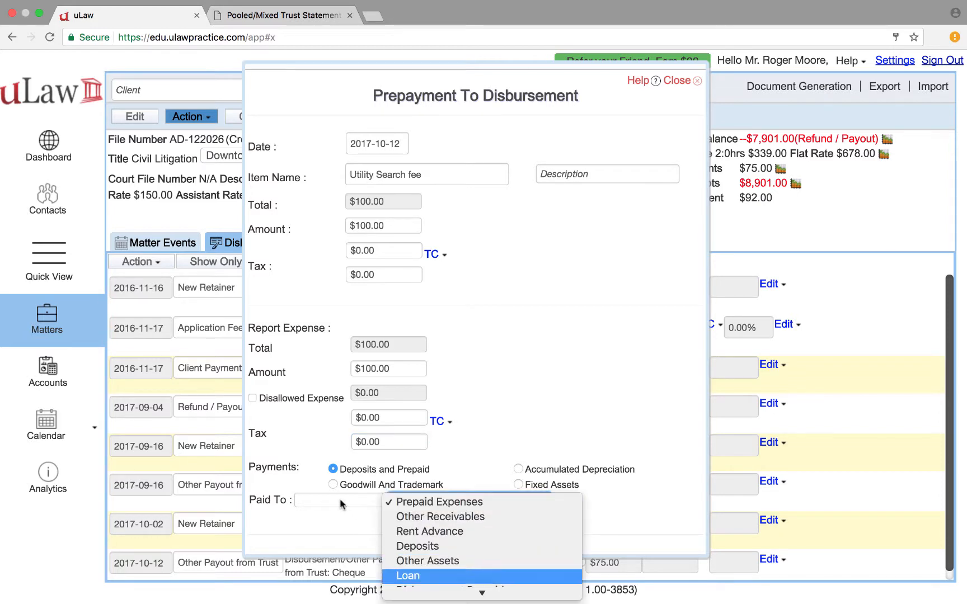
key("Up")
key("Return")
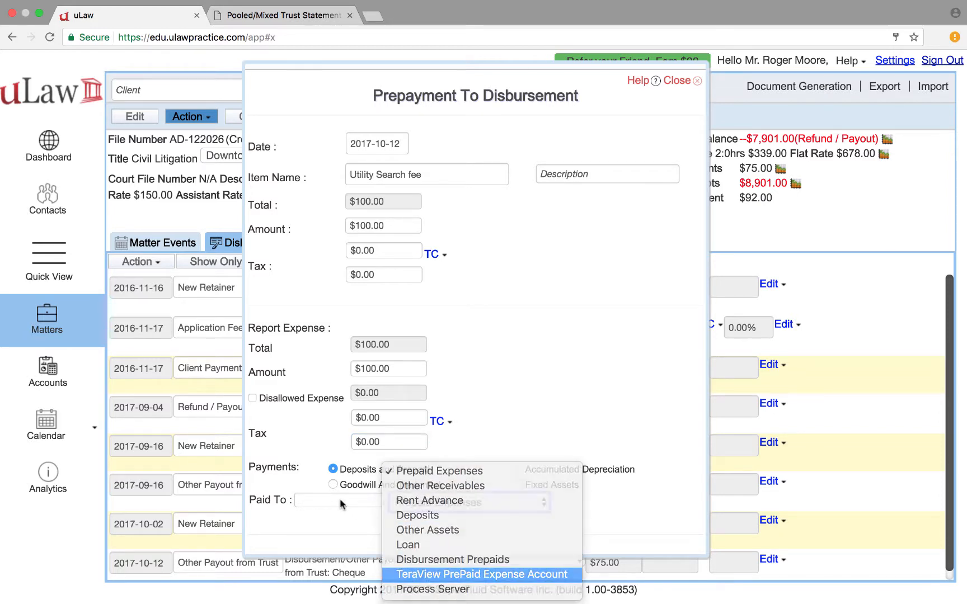
left_click(341, 499)
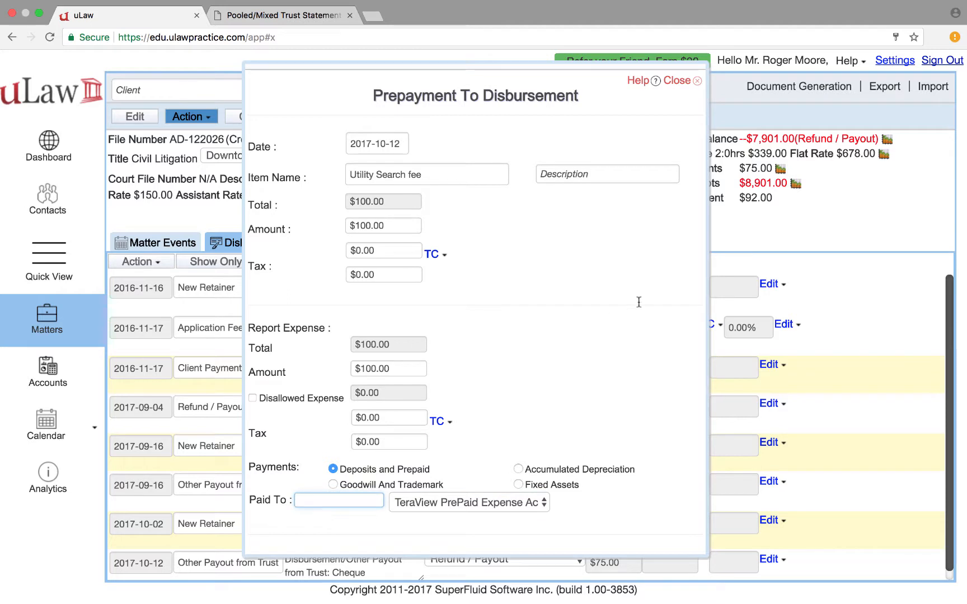
type("Tera")
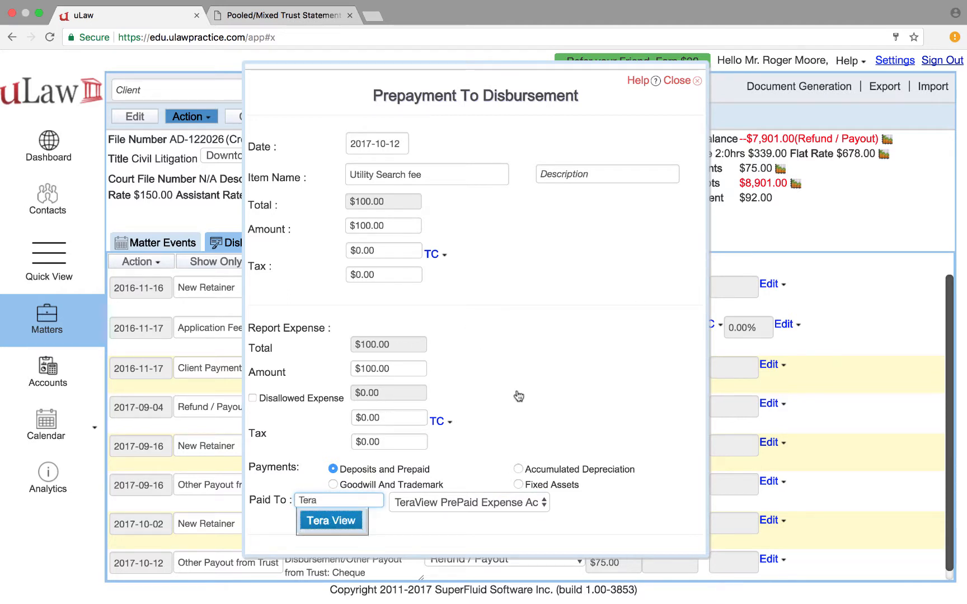
key("Return")
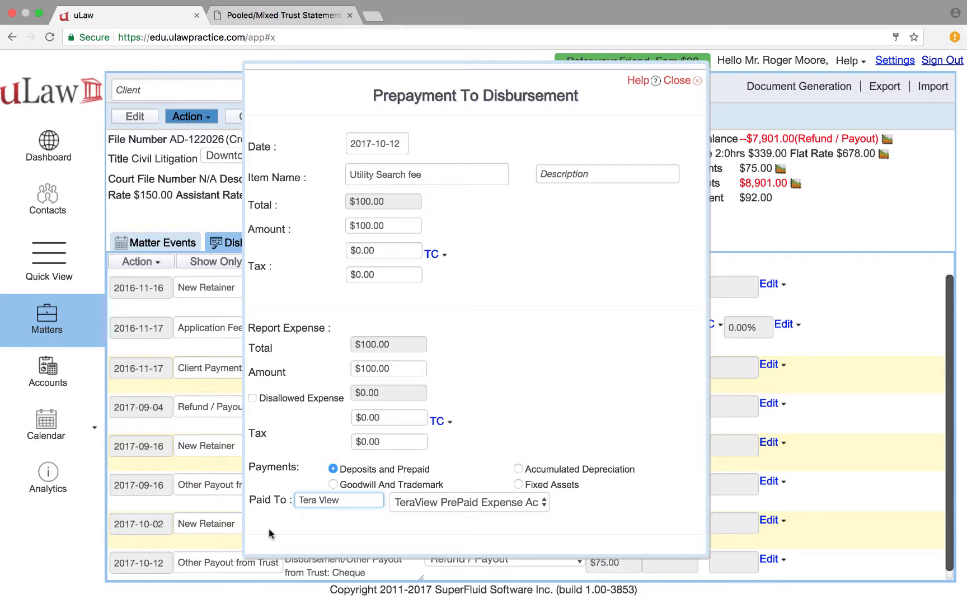
scroll(269, 534, "down", 2)
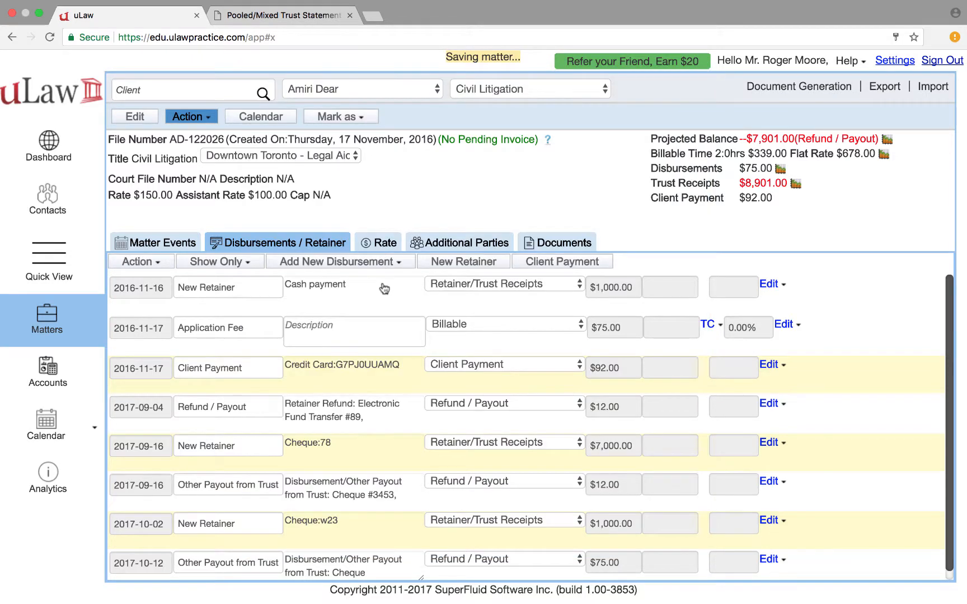
Save the $100.00 Utility Search fee prepayment disbursement to the matter
left_click(341, 262)
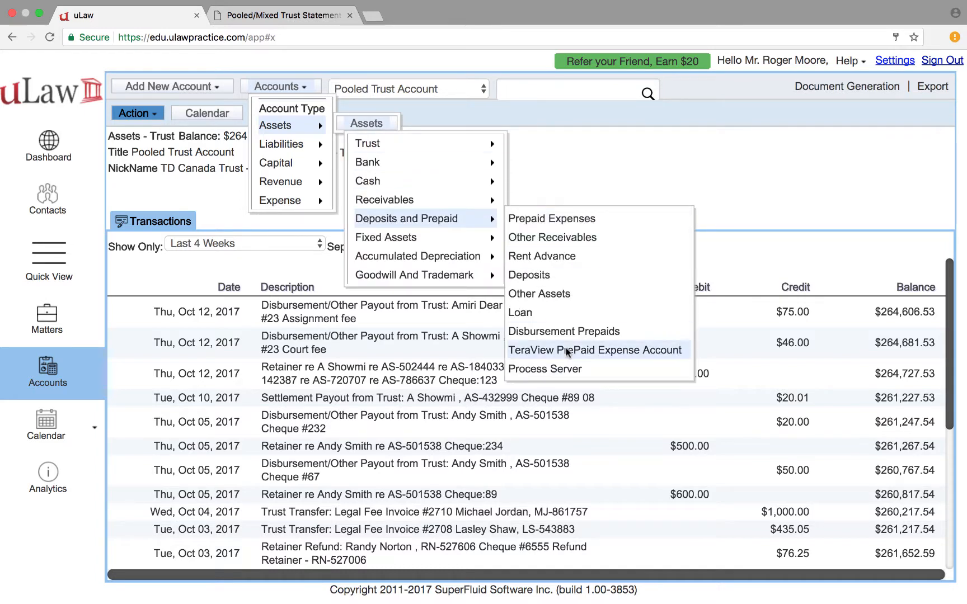
Check the TeraView PrePaid Expense Account's Asset Payable entry, then follow the Utility Search fee entry back to its matter
left_click(566, 347)
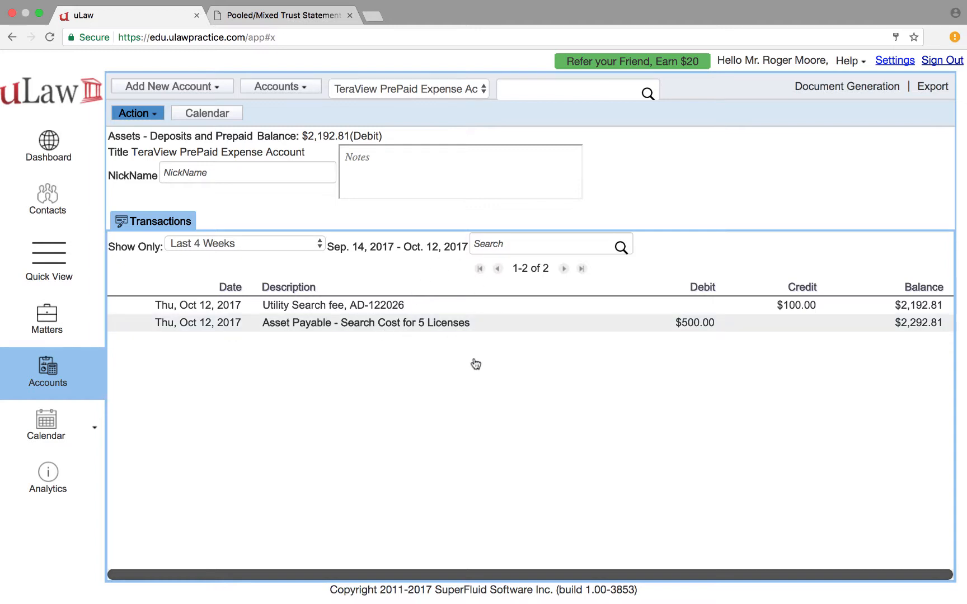
left_click(479, 322)
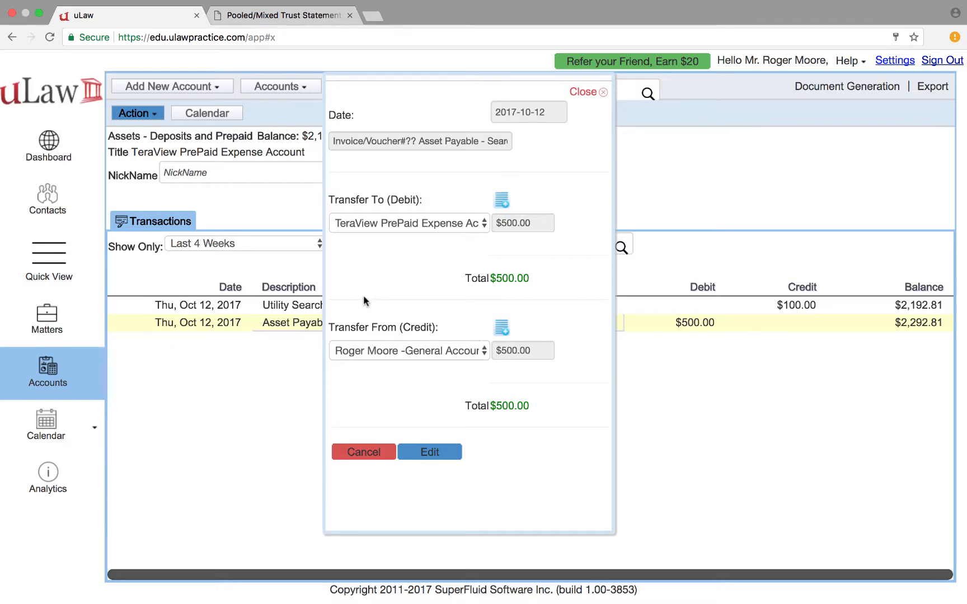
left_click(364, 452)
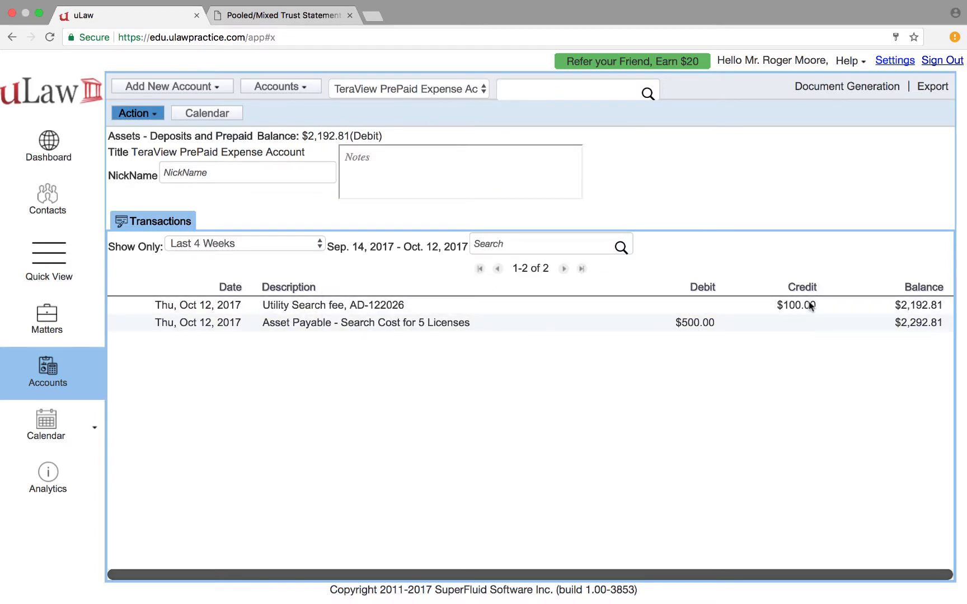
left_click(695, 330)
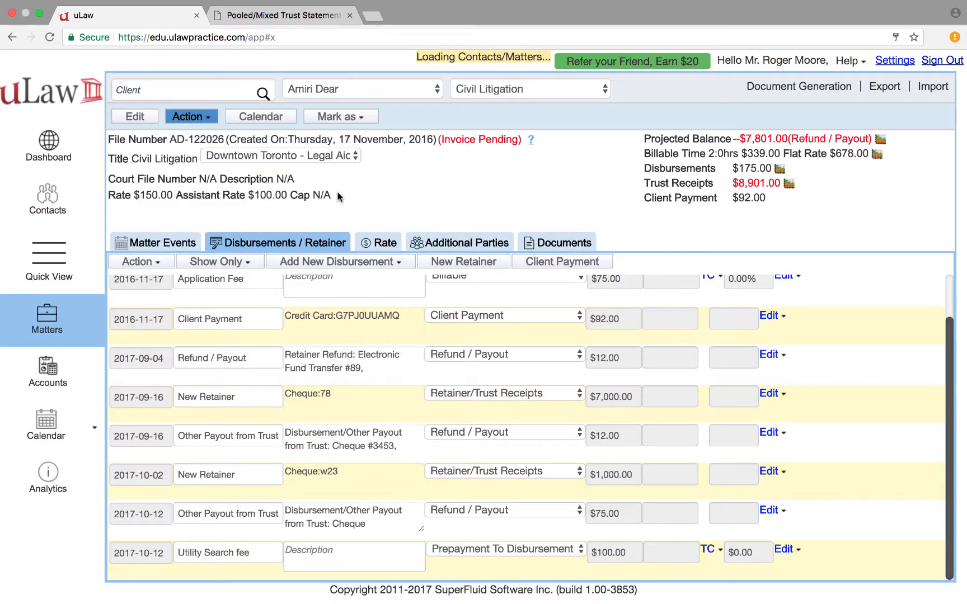
Switch to the other client's Work Place Investigation matter via the client list
left_click(346, 89)
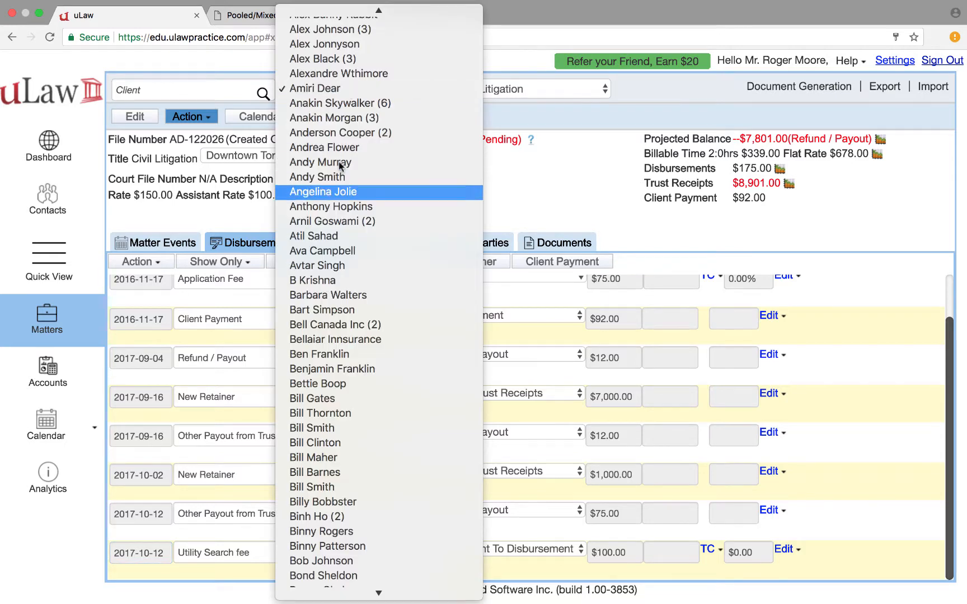
key("Return")
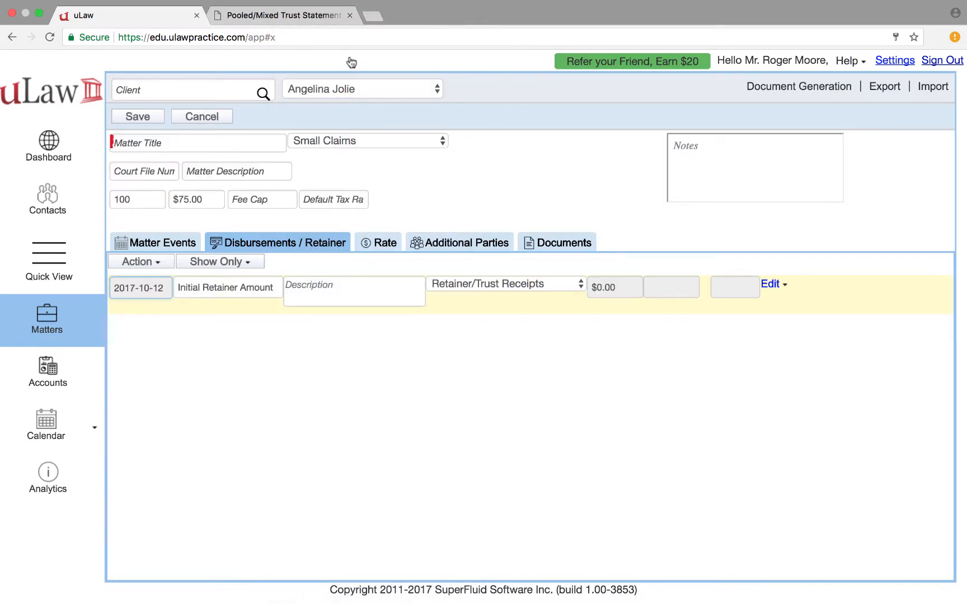
left_click(349, 88)
type("avtbel")
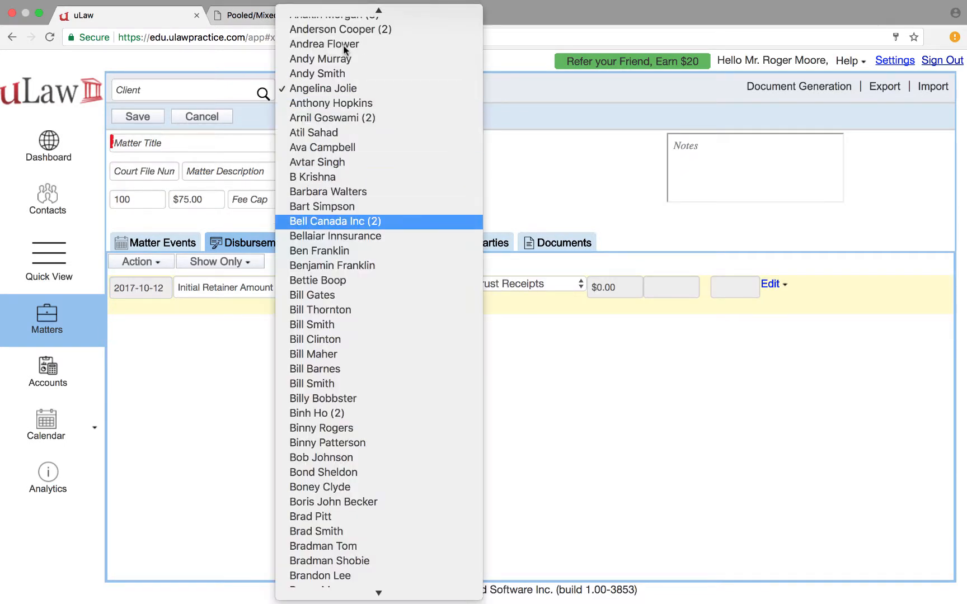
key("Up")
key("Up")
key("Up")
key("Up")
key("Up")
key("Up")
key("Up")
key("Up")
key("Up")
key("Up")
key("Up")
key("Up")
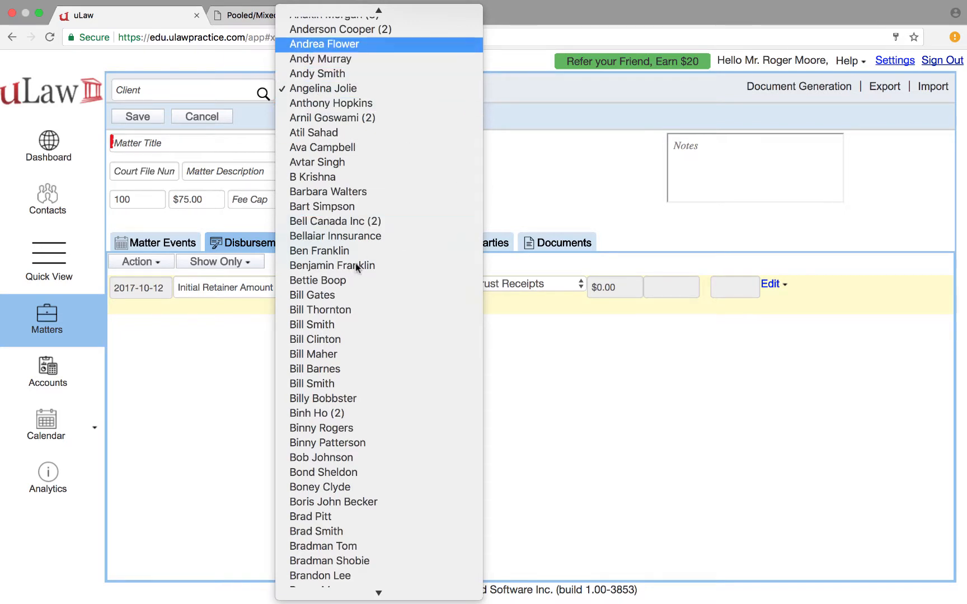
key("Return")
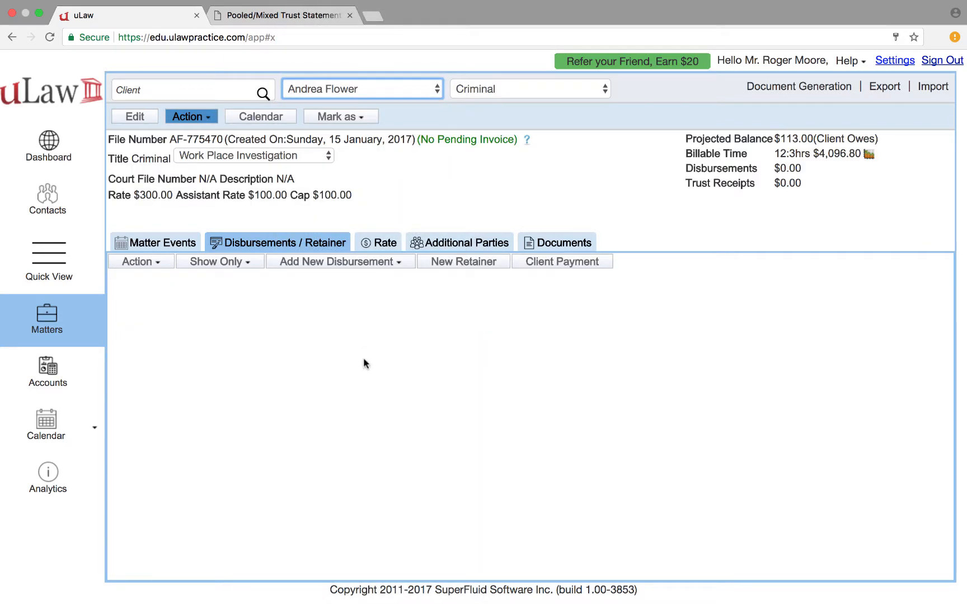
Start a new Prepayment To Disbursement entry from Add New Disbursement
left_click(365, 261)
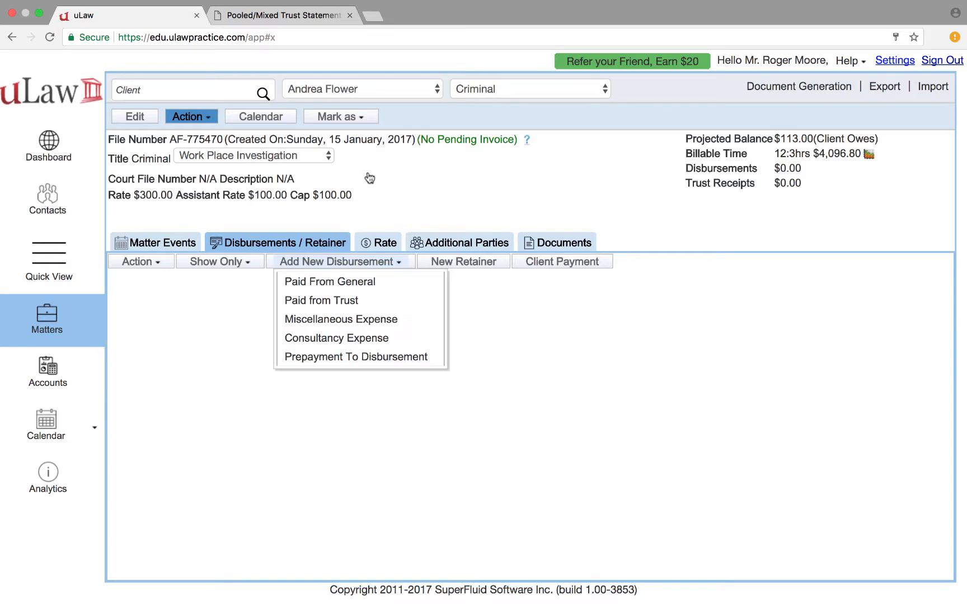
key("Down")
key("Down")
key("Down")
key("Down")
key("Down")
key("Return")
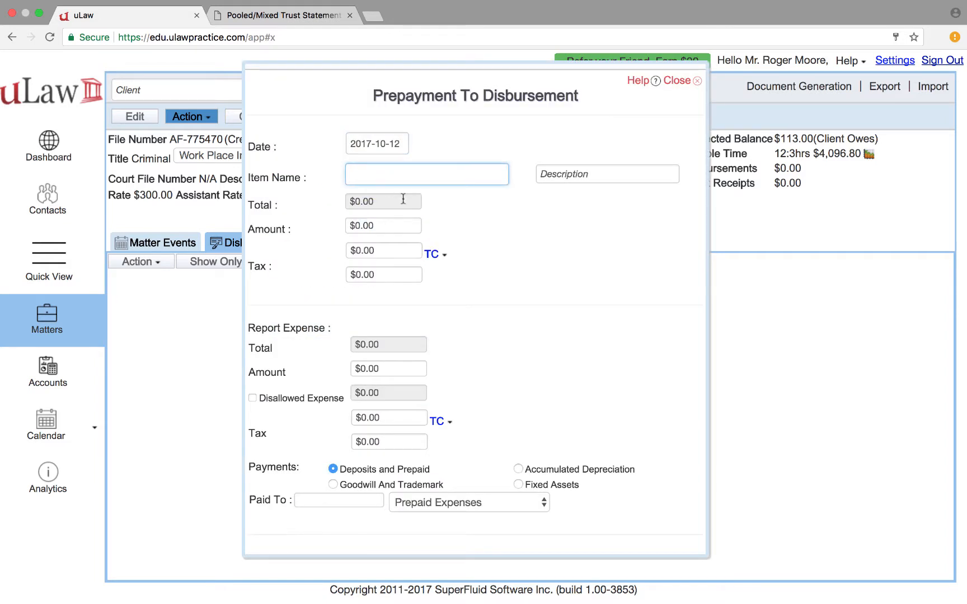
Enter a Utility Search fee item of $100 with both taxes at 0
type("un")
key("BackSpace")
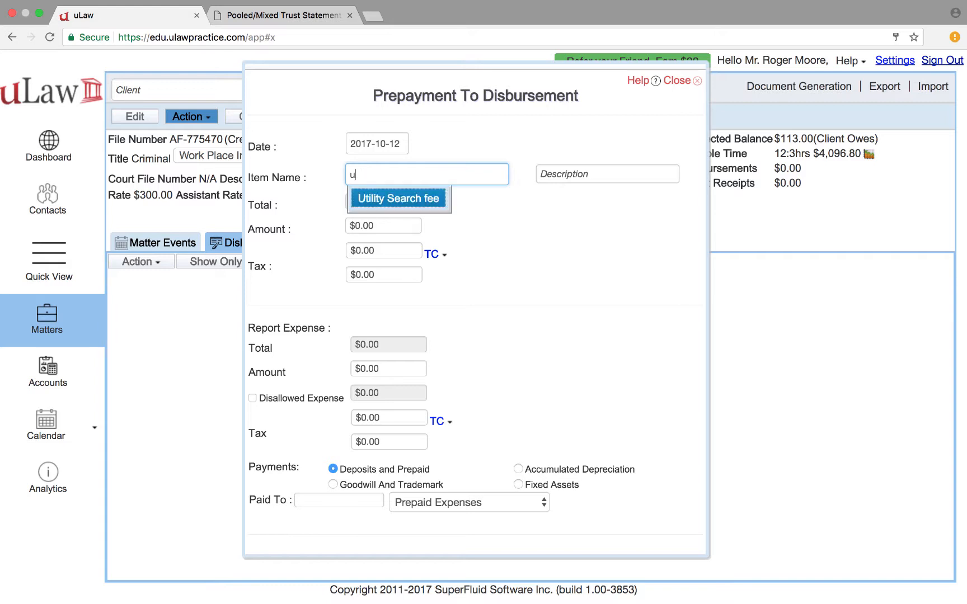
key("Return")
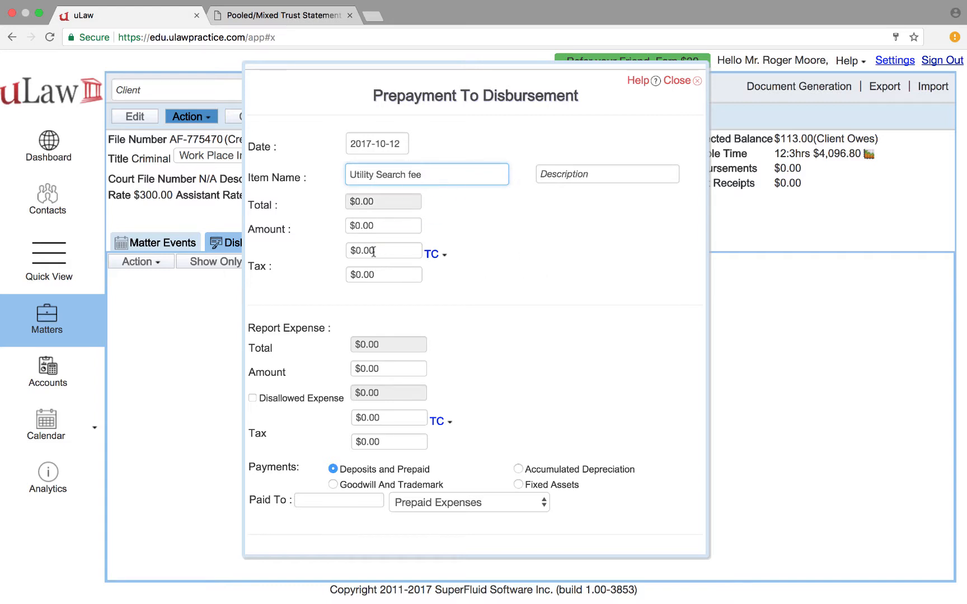
key("Tab")
type("10")
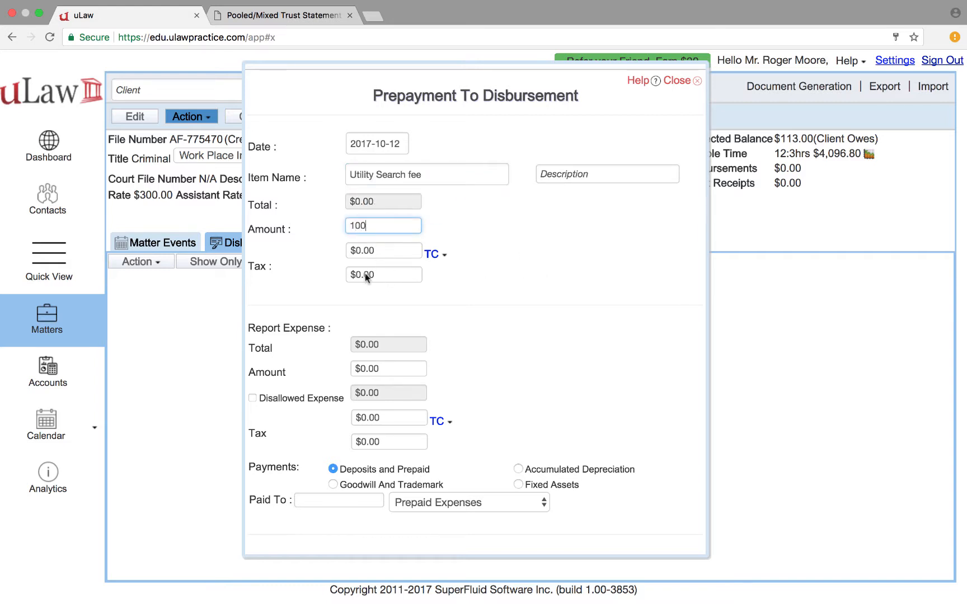
key("Tab")
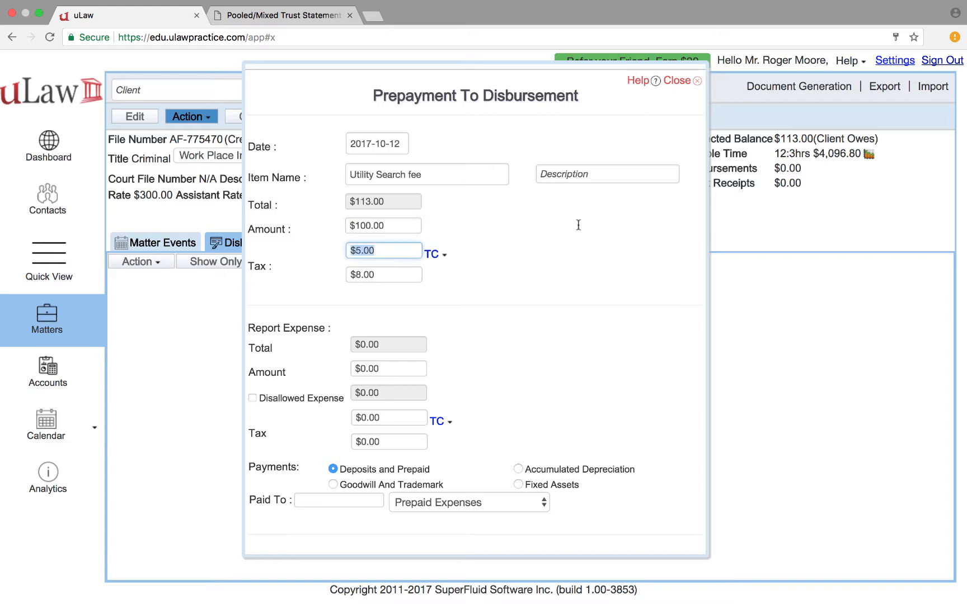
type("0")
key("Tab")
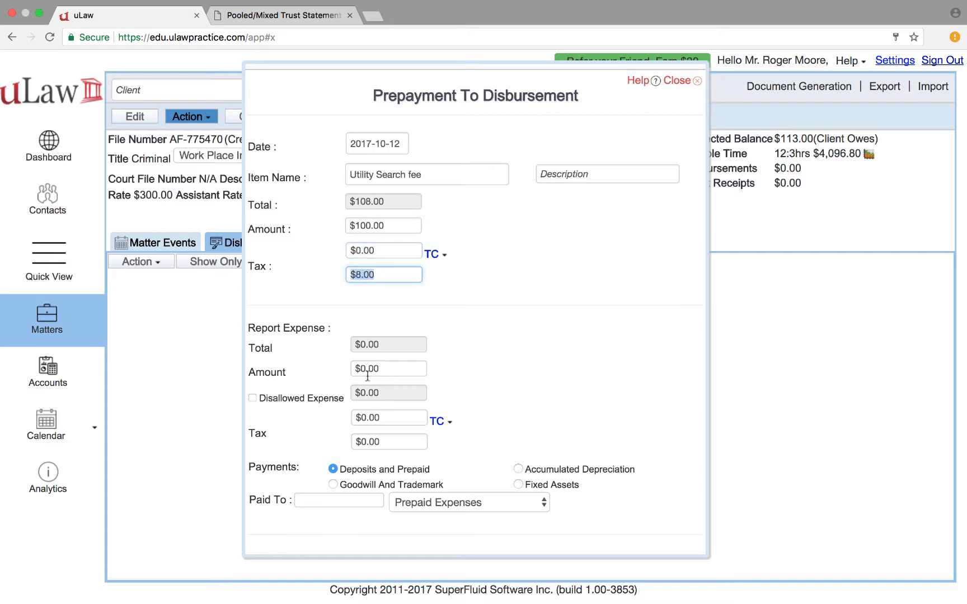
type("0")
key("Tab")
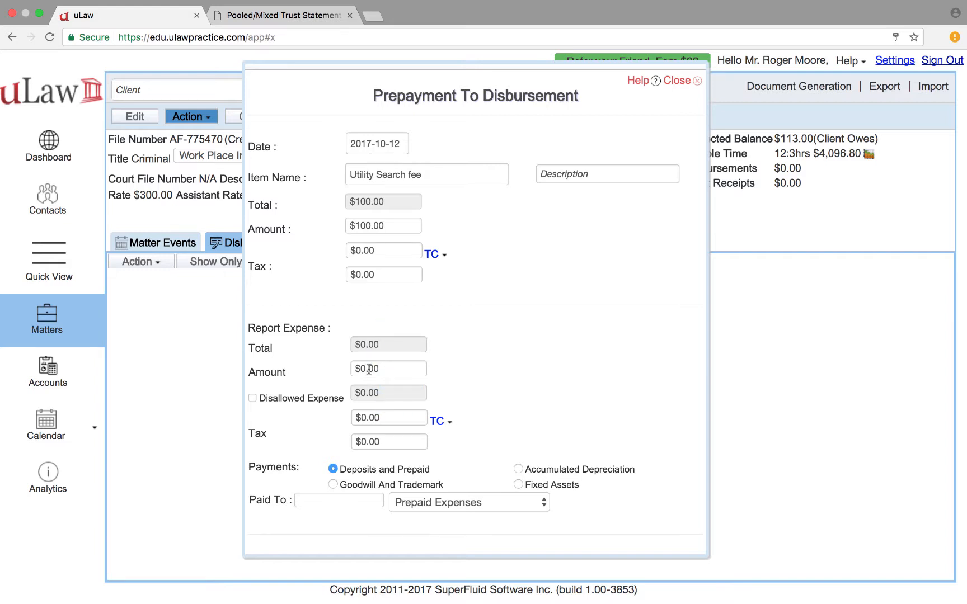
Set the report expense to $100 with both report taxes at 0
left_click(368, 370)
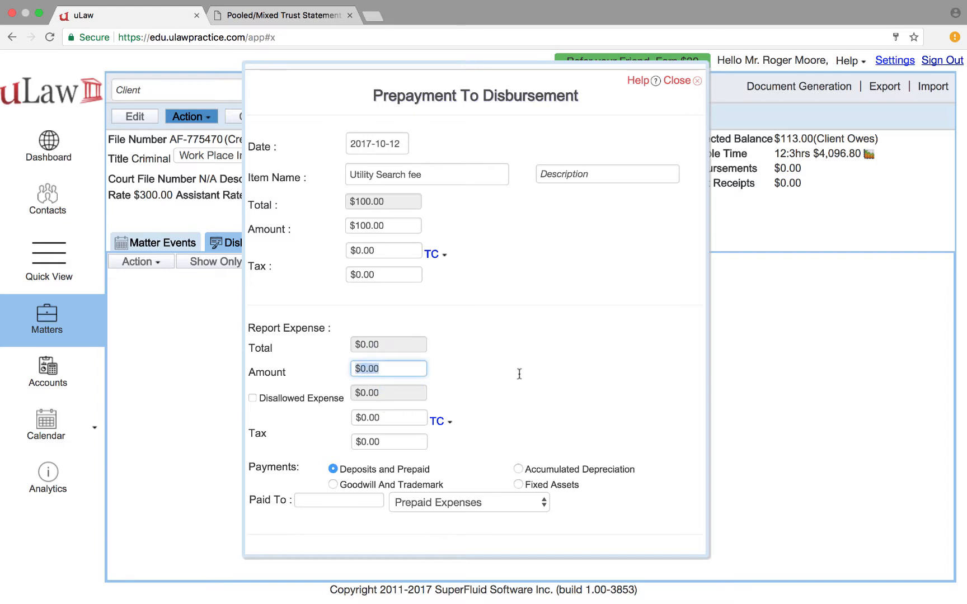
type("1")
key("Tab")
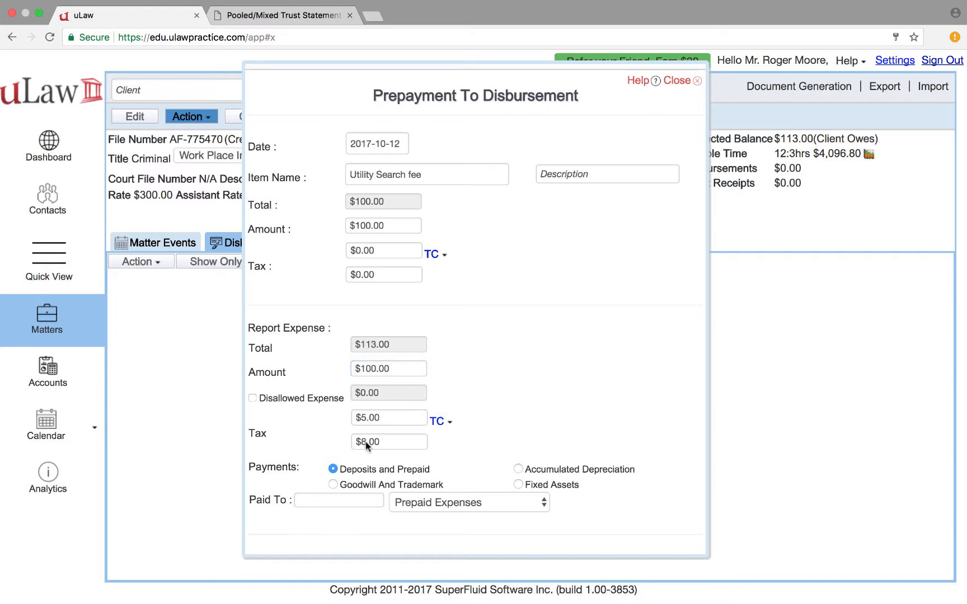
type("0")
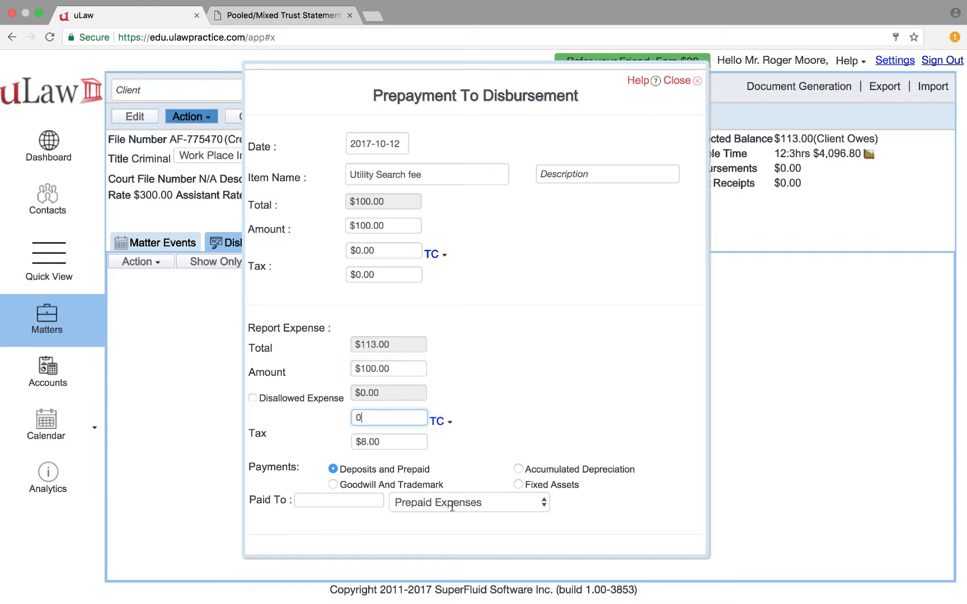
key("Tab")
type("0")
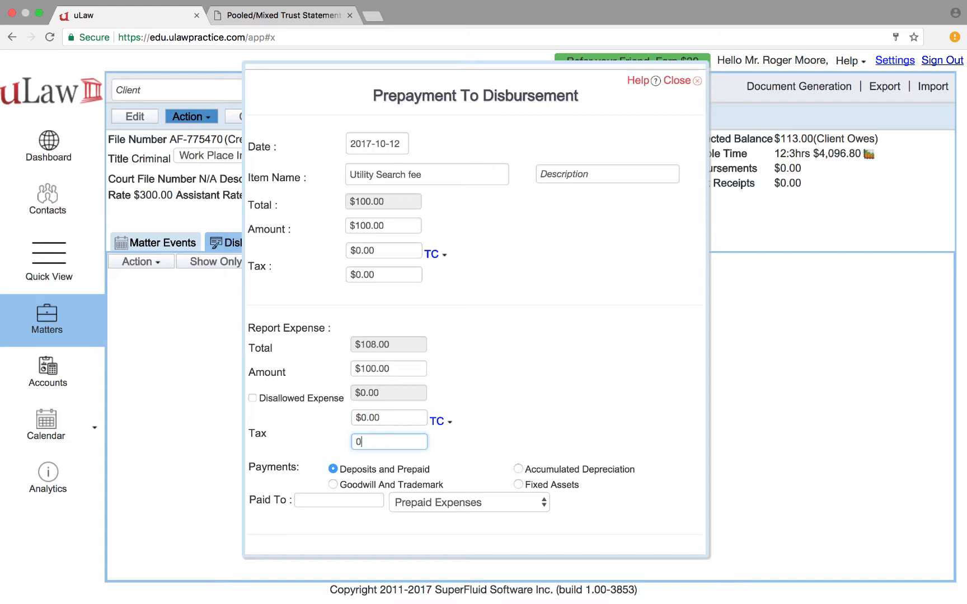
key("Tab")
Pay from the TeraView prepaid expense account to Tera View and save the disbursement
left_click(469, 503)
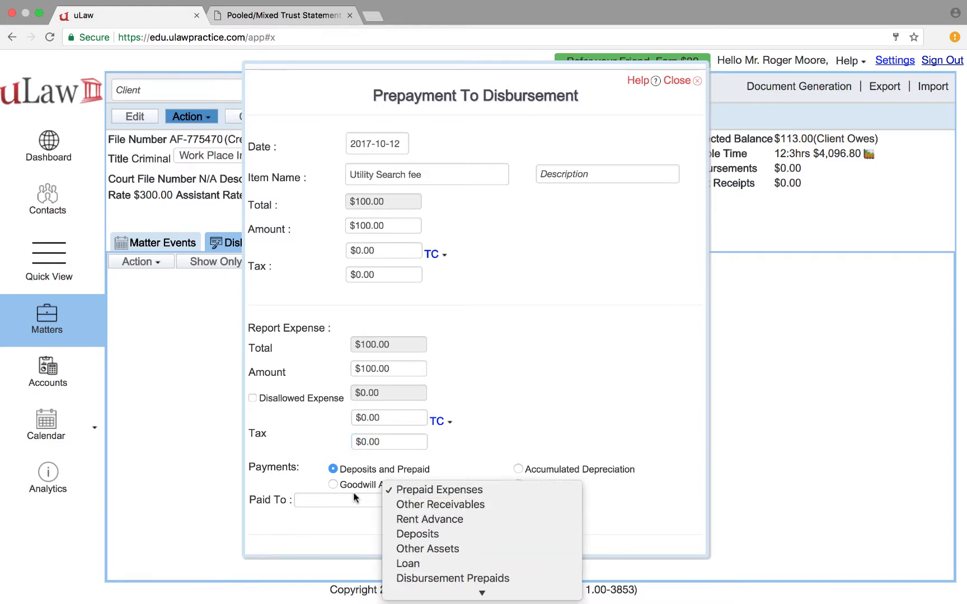
left_click(481, 575)
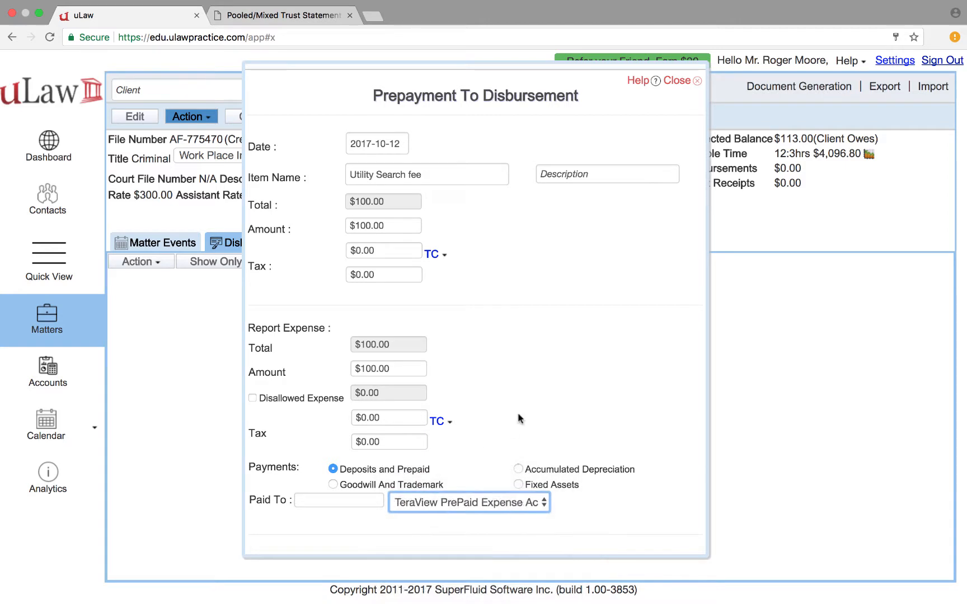
left_click(335, 500)
type("Tera")
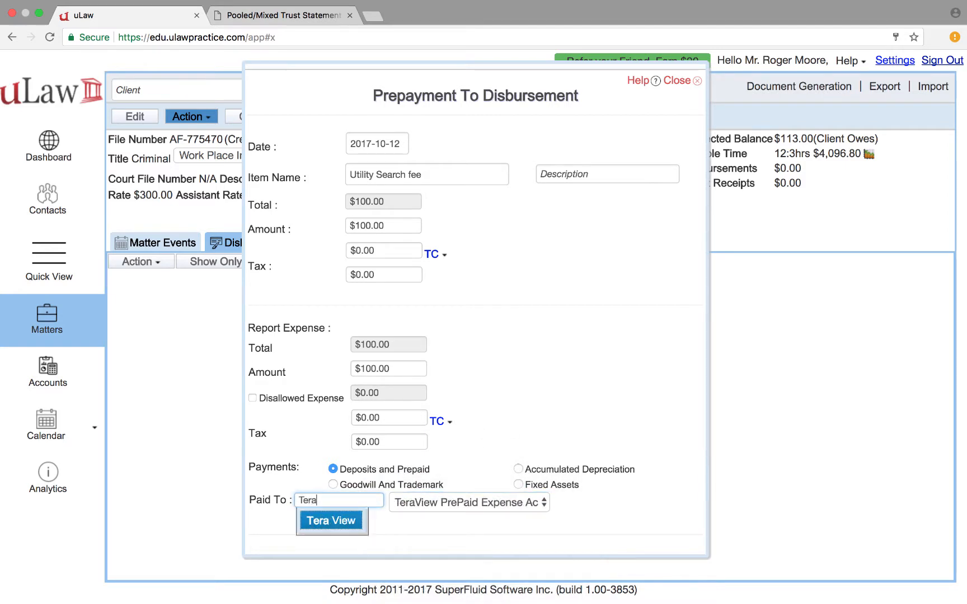
key("Return")
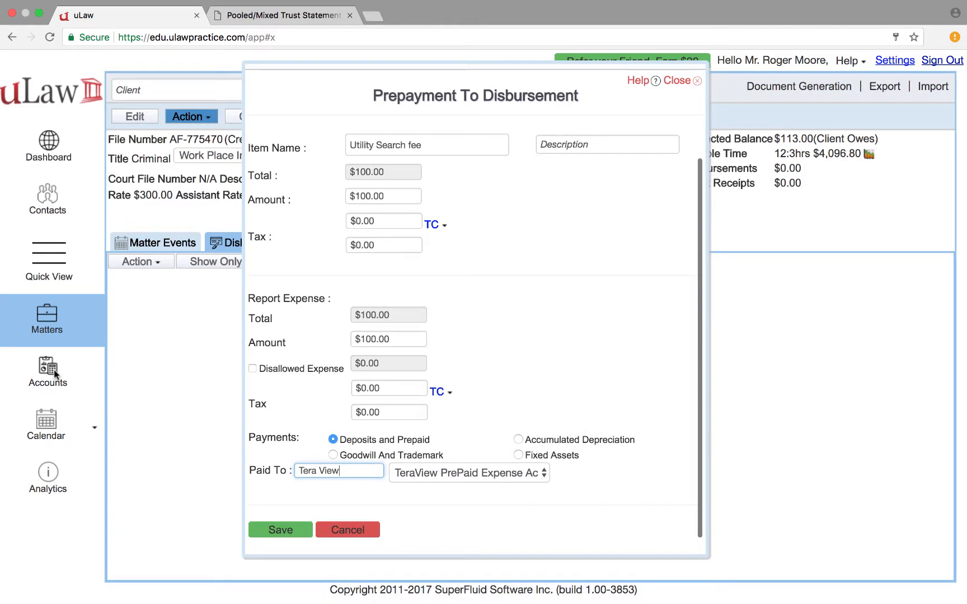
left_click(280, 530)
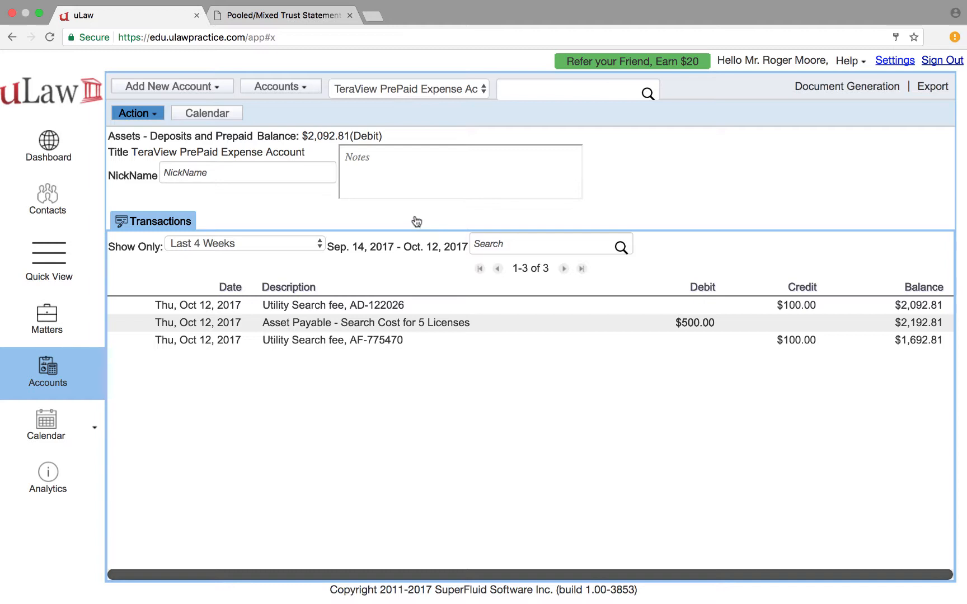
Redate the Search Cost for 5 Licenses purchase to 2017-10-03, correct its cheque number, and submit
left_click(336, 159)
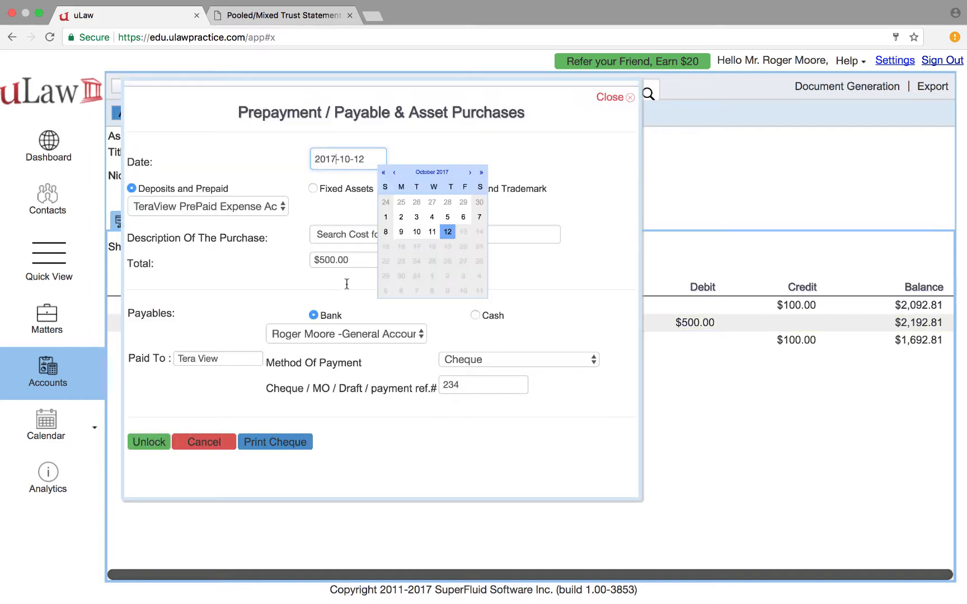
left_click(416, 217)
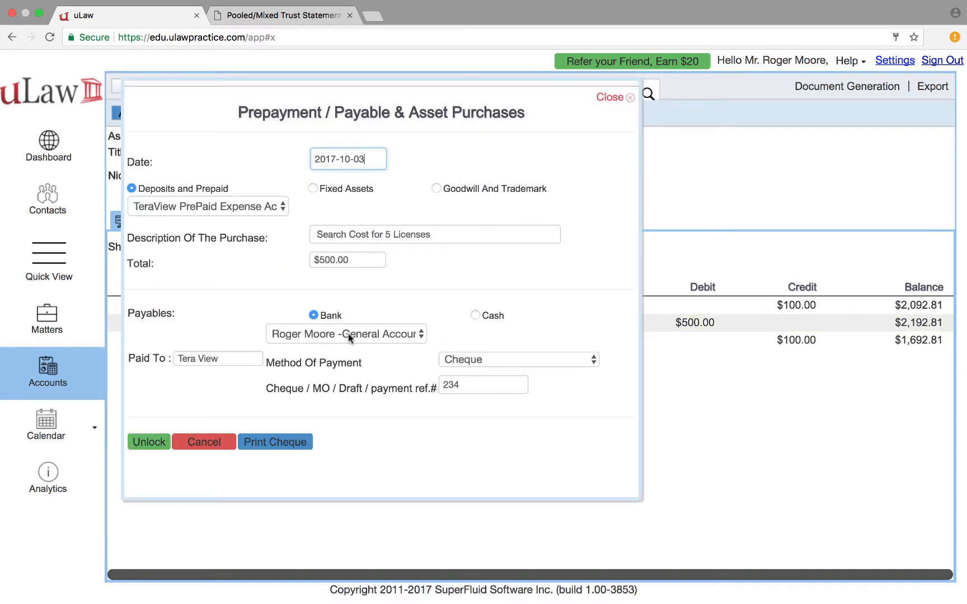
left_click(477, 390)
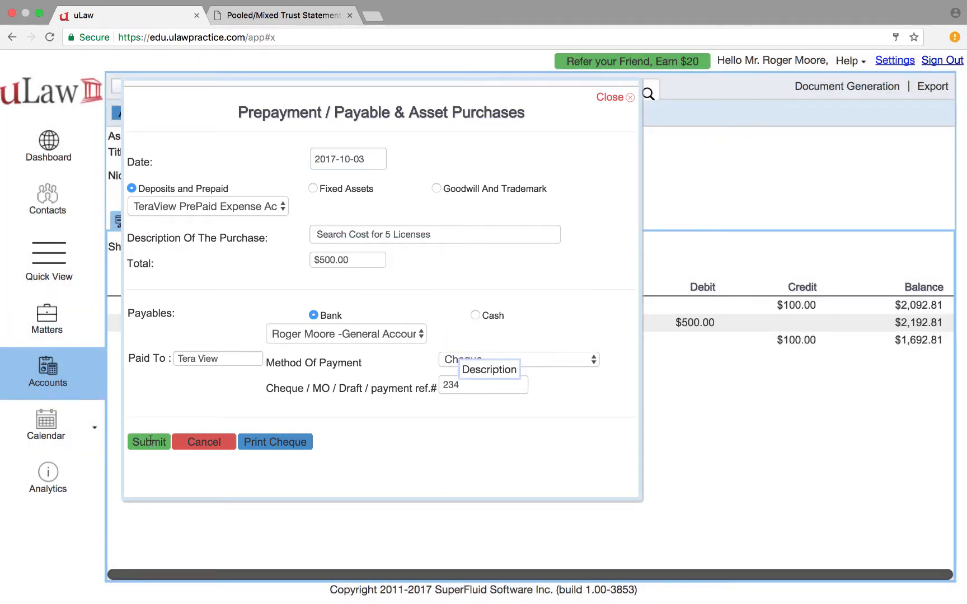
left_click(483, 385)
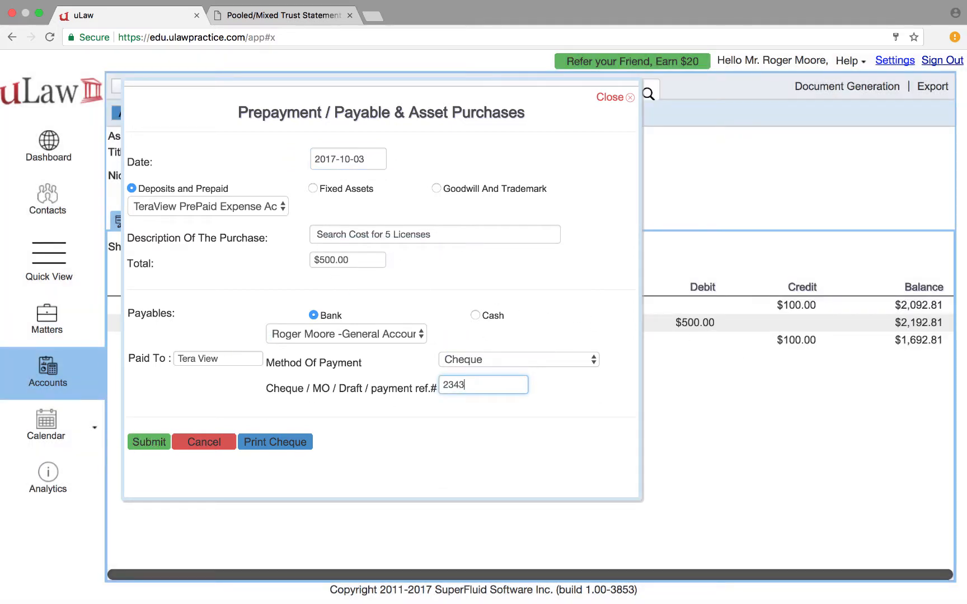
key("Return")
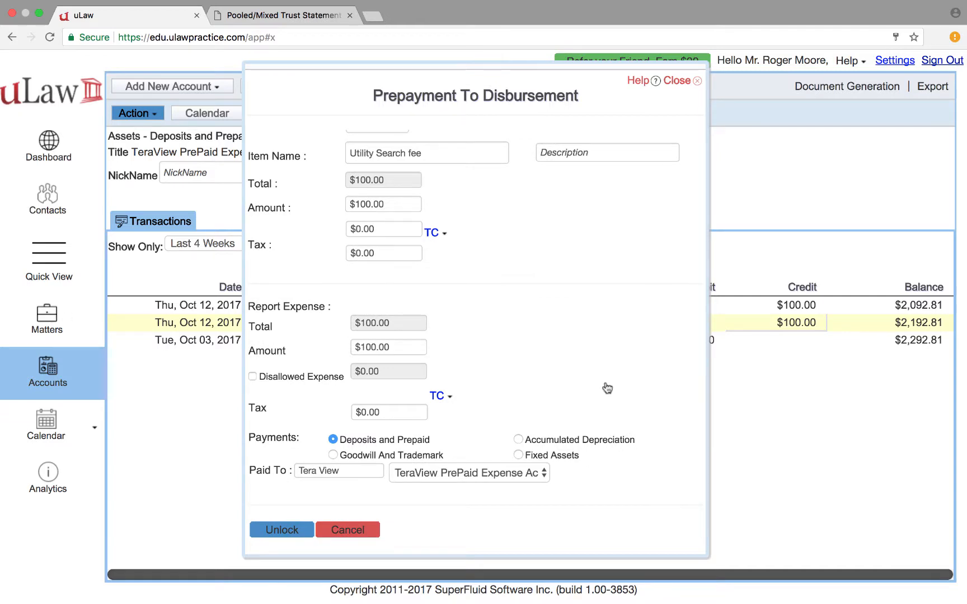
key("Escape")
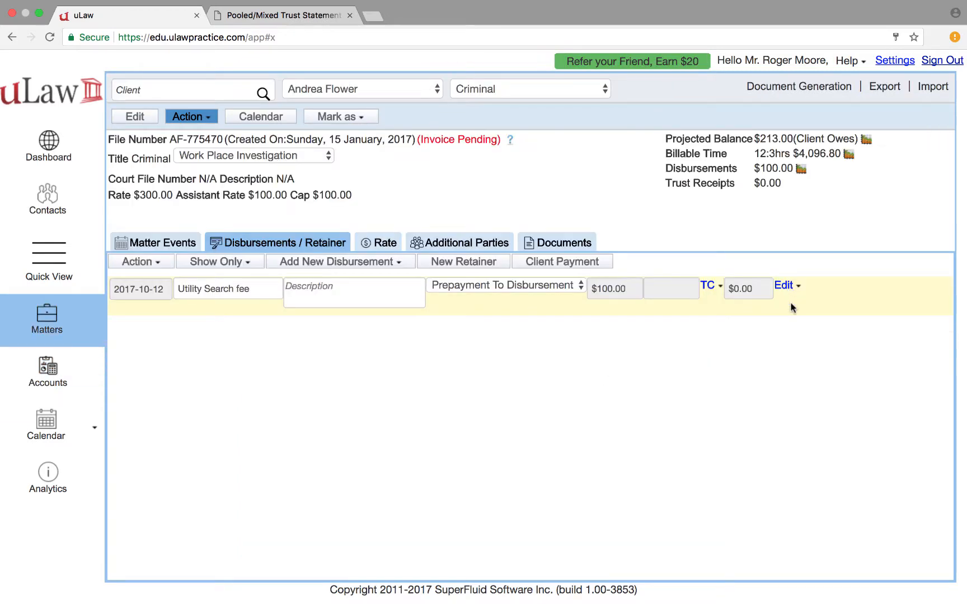
Redate the Utility Search fee disbursement to 2017-10-10, unlocking and re-saving the posted entry
left_click(786, 285)
left_click(792, 305)
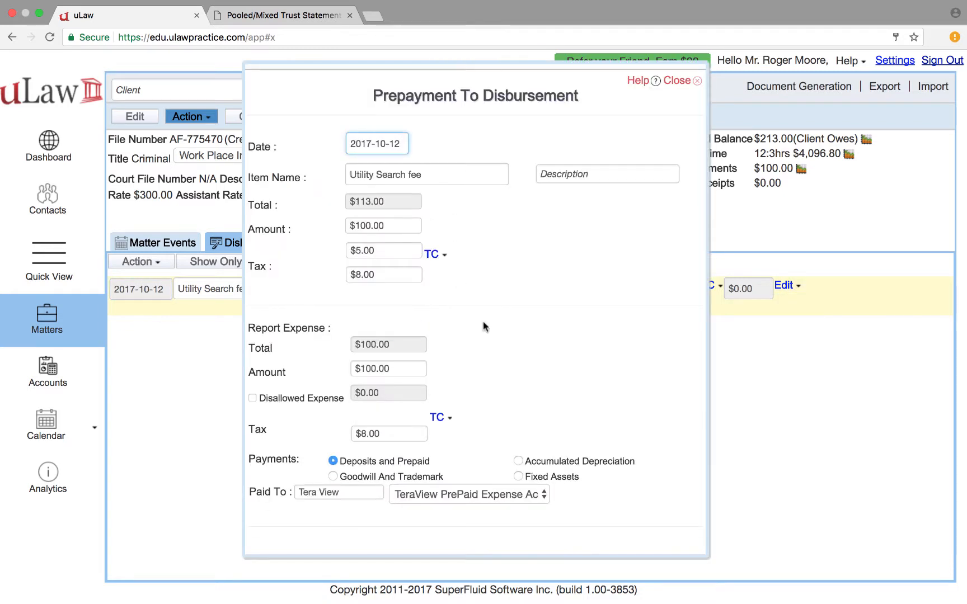
left_click(390, 145)
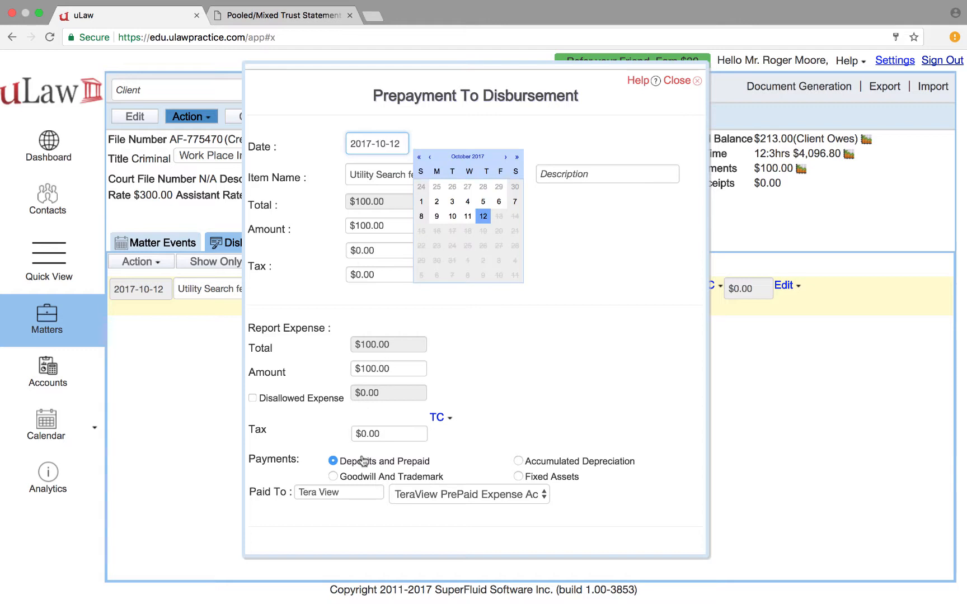
left_click(452, 216)
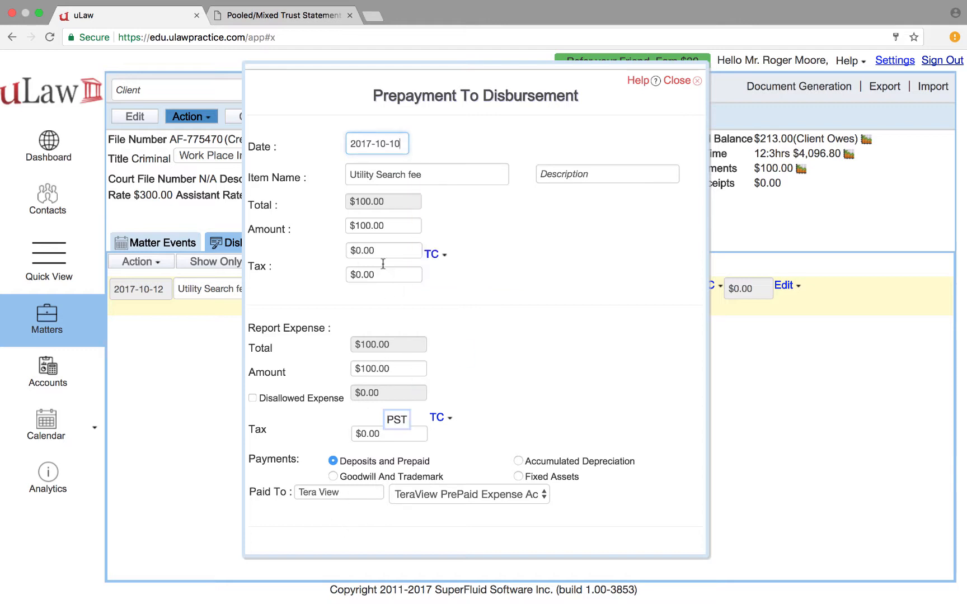
scroll(280, 529, "down", 1)
left_click(279, 528)
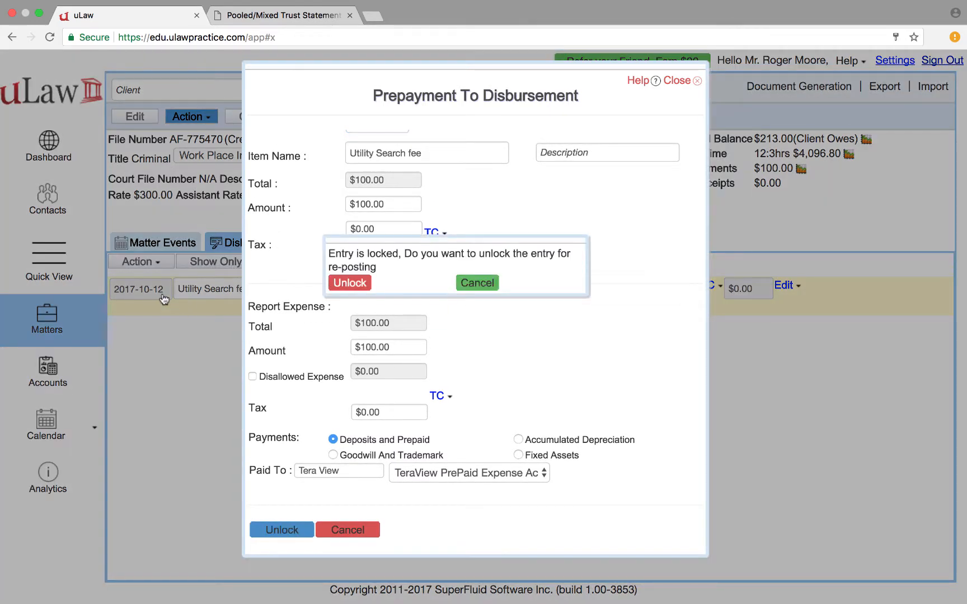
left_click(350, 283)
left_click(169, 308)
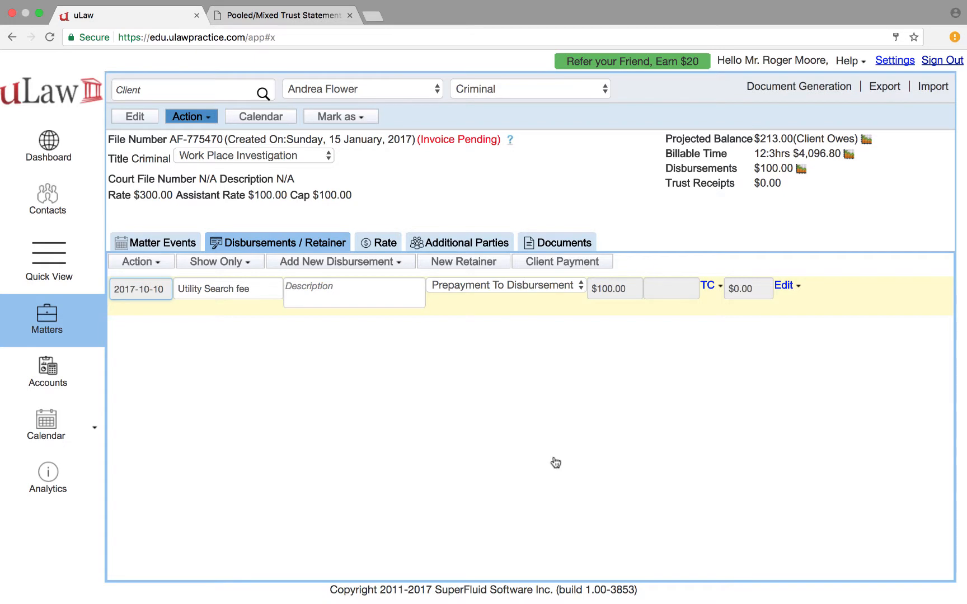
left_click(799, 87)
mouse_move(799, 121)
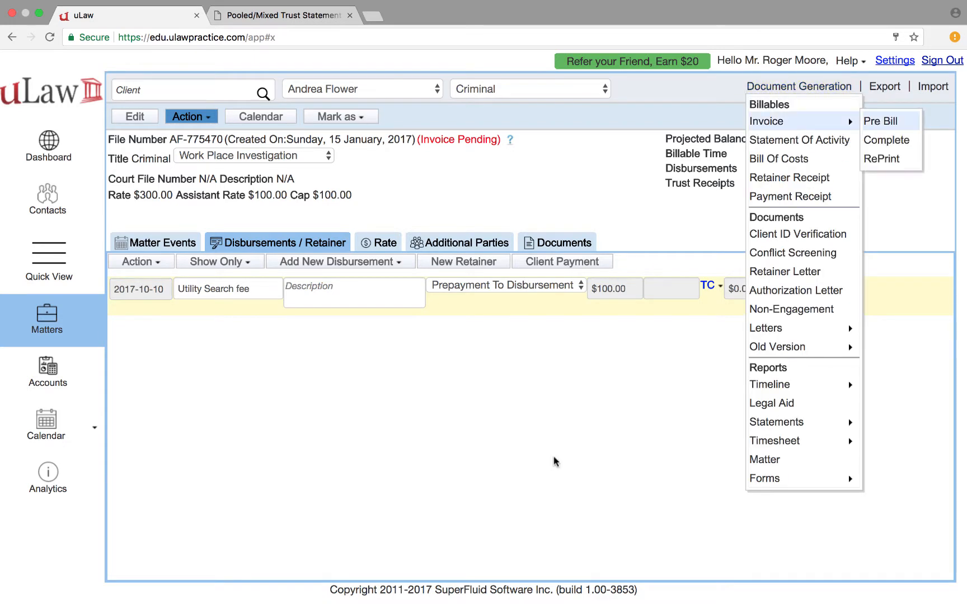
left_click(880, 122)
left_click(550, 455)
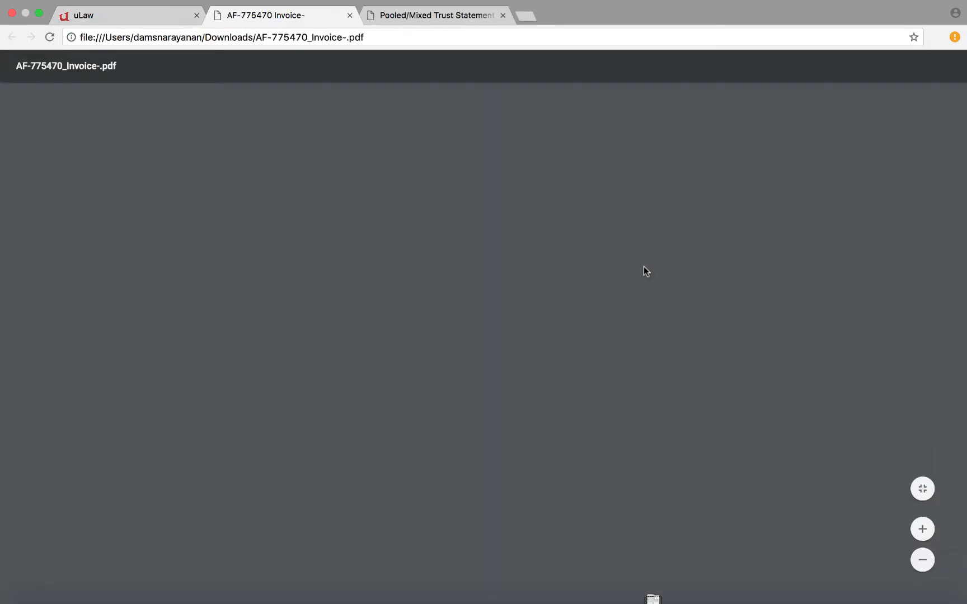
Confirm the pre-bill's Disbursements table shows the $100 Utility Search fee dated 2017-10-10, then return to uLaw
scroll(643, 267, "down", 12)
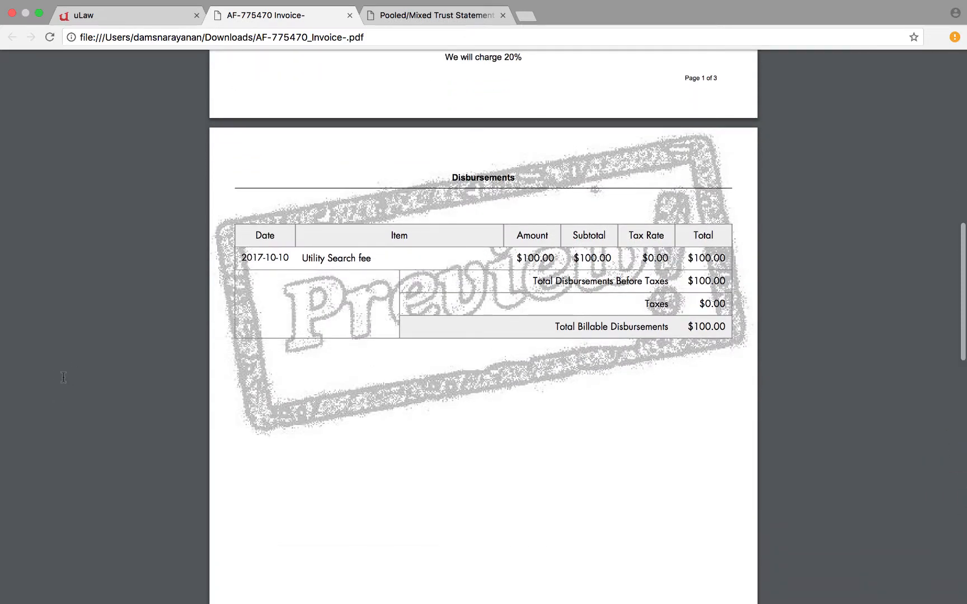
left_click(117, 16)
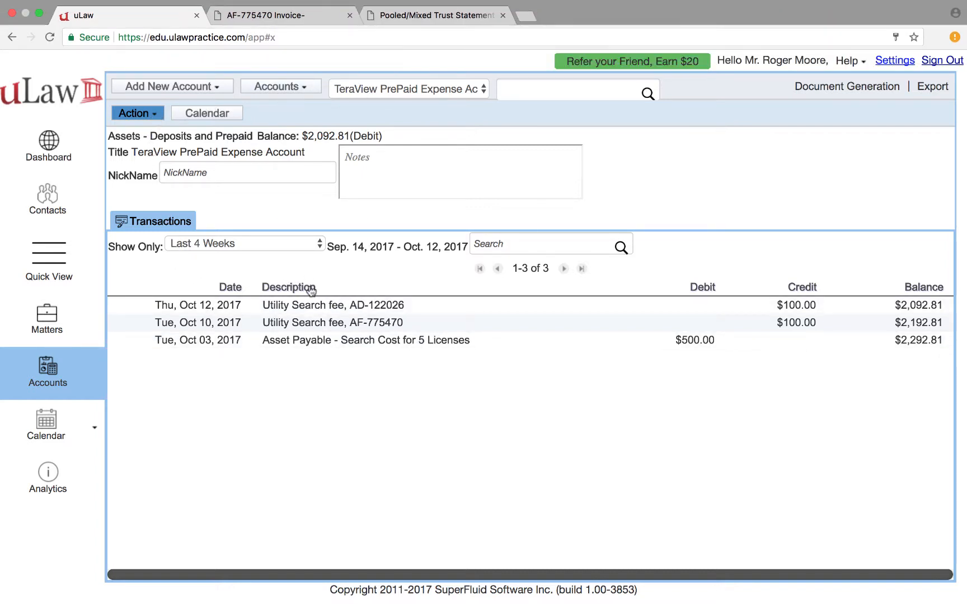
mouse_move(178, 265)
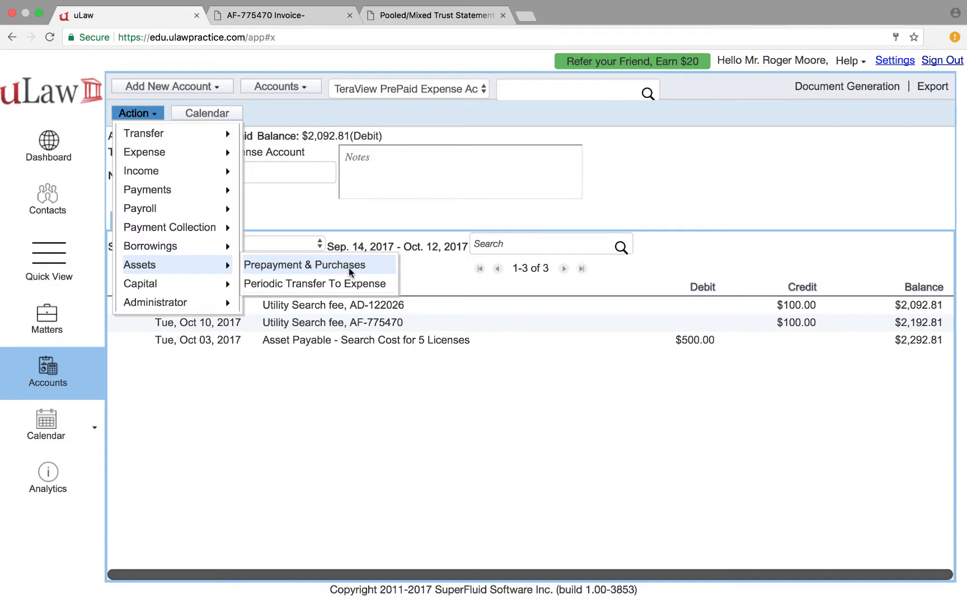
left_click(739, 26)
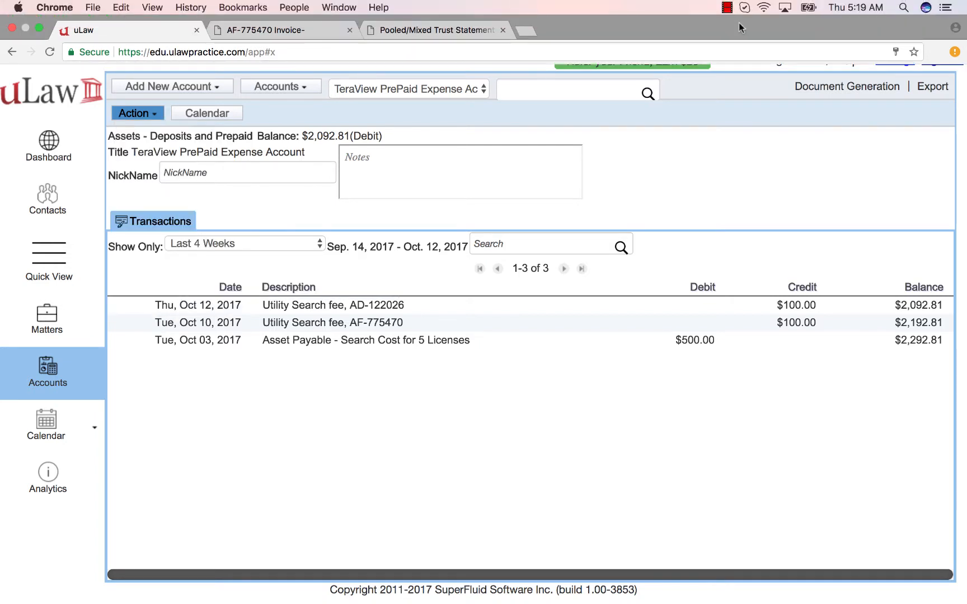
left_click(727, 7)
left_click(772, 22)
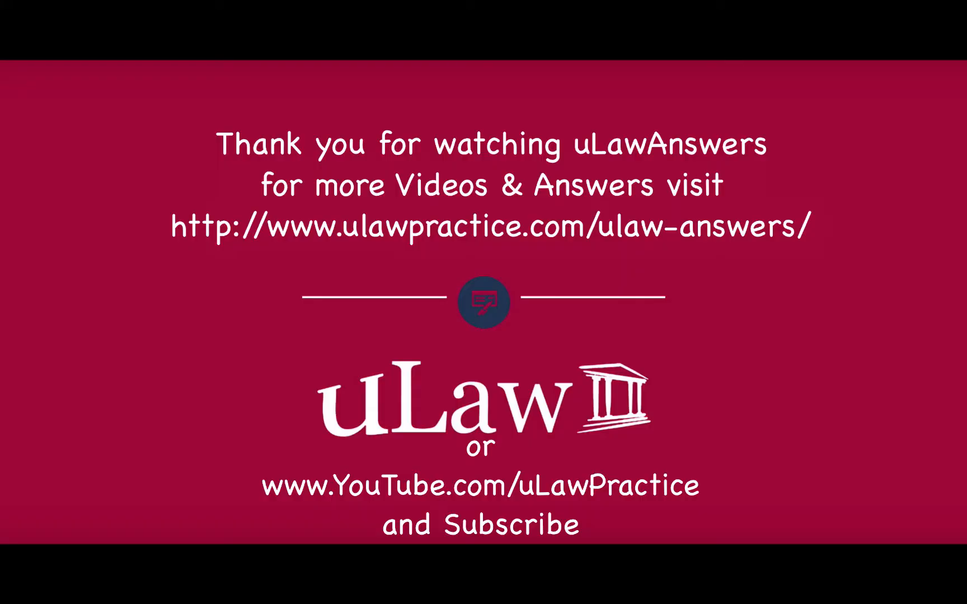